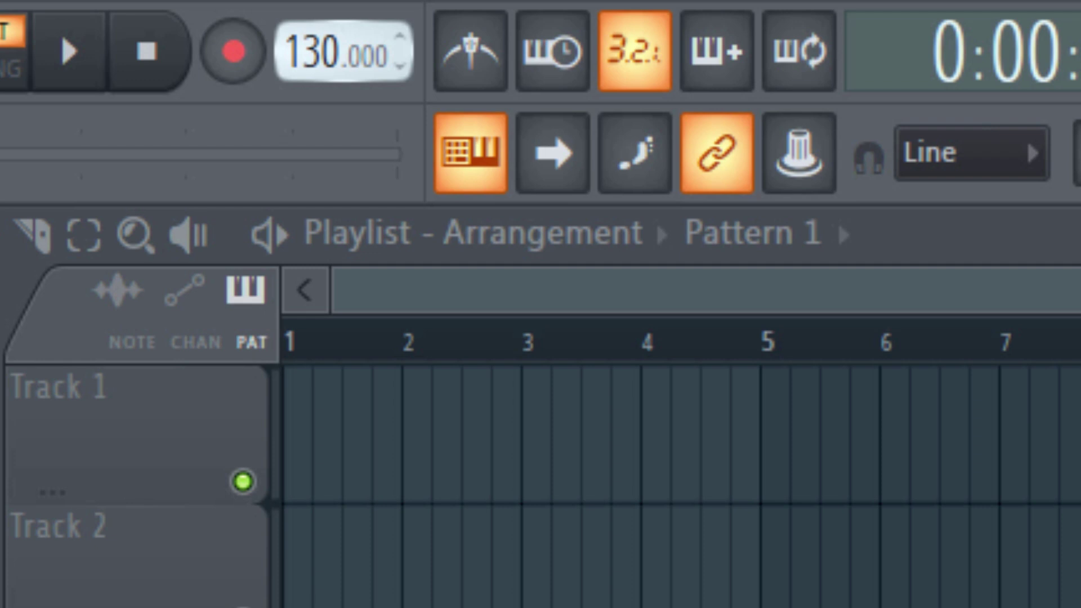
# - Lower the project tempo
pyautogui.moveTo(332, 52); pyautogui.dragTo(332, 67)
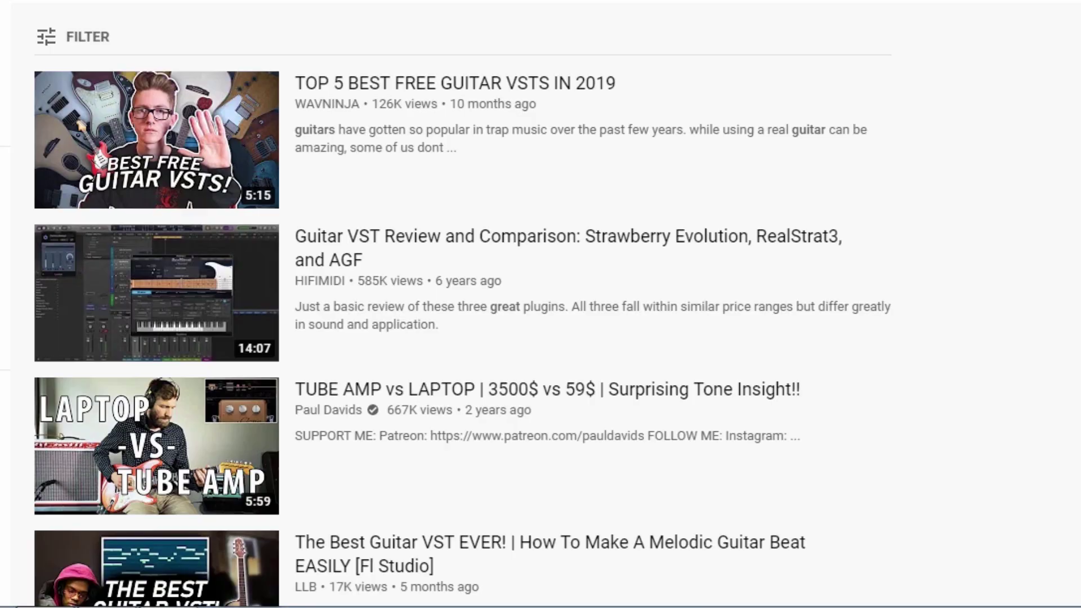
# - Browse the video search results for guitar VST plugins
pyautogui.scroll(-5, 463, 314)
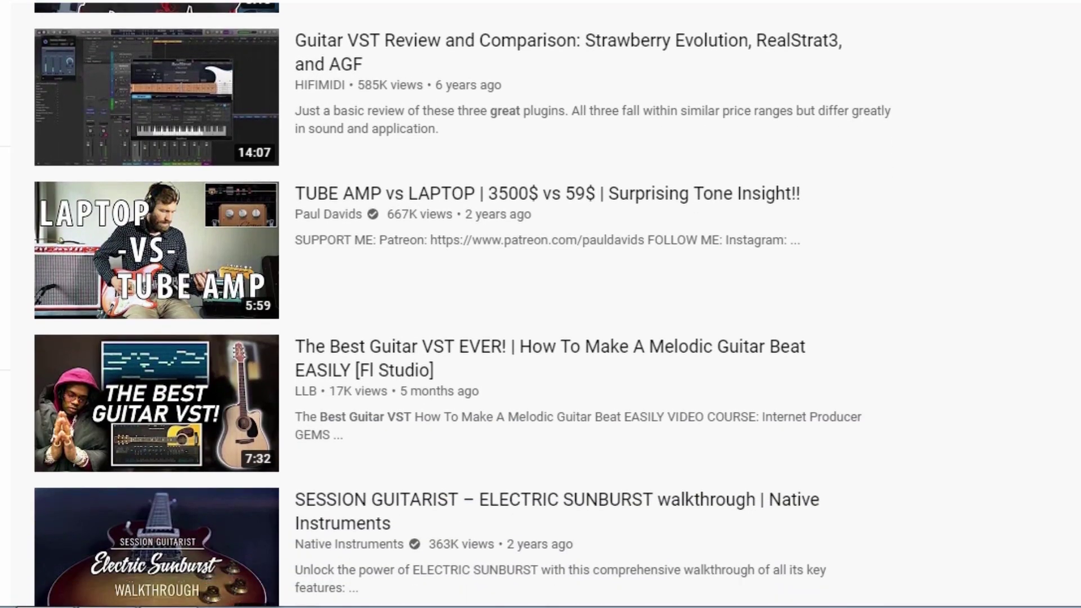
pyautogui.scroll(-5, 462, 314)
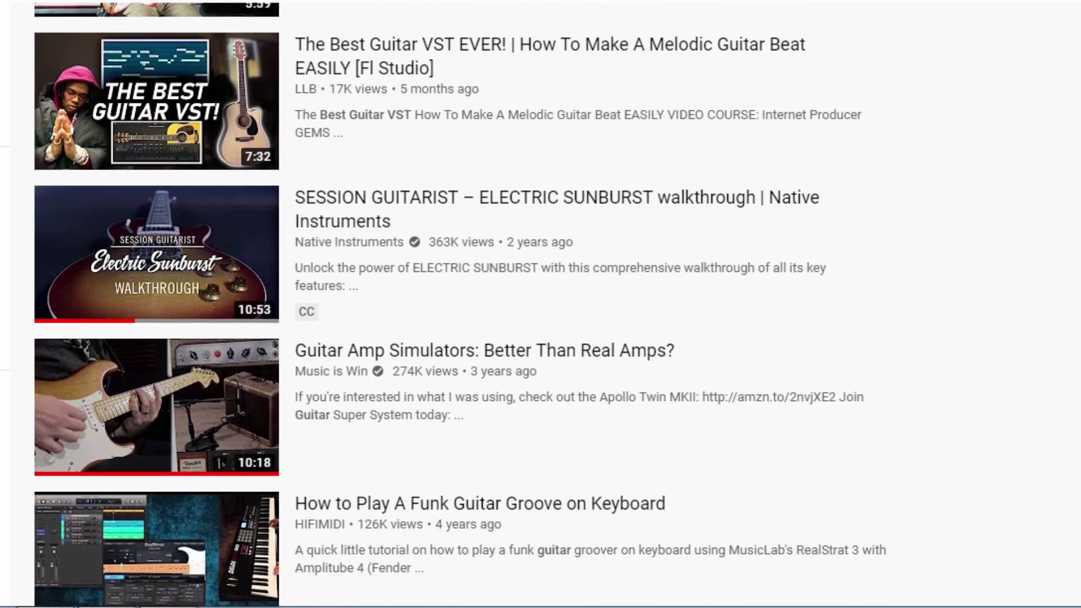
pyautogui.scroll(-5, 463, 314)
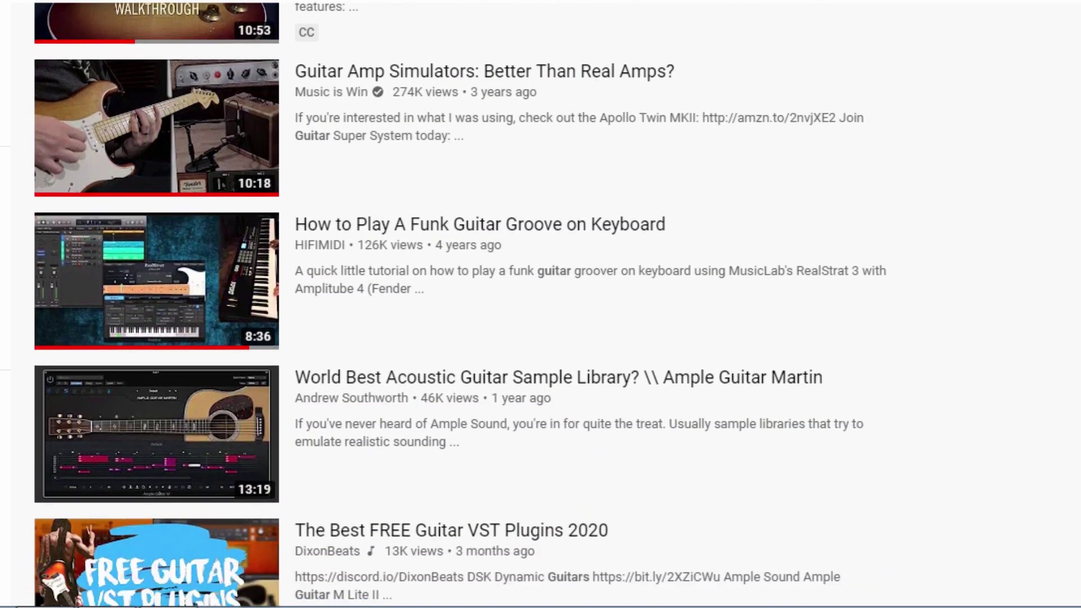
pyautogui.scroll(-7, 462, 314)
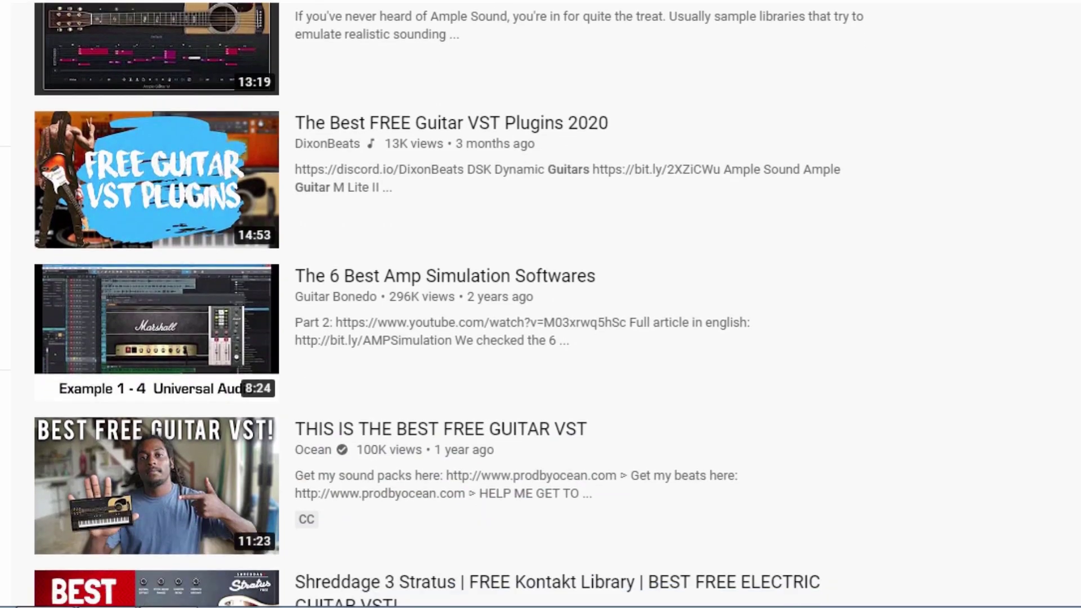
pyautogui.scroll(-4, 462, 314)
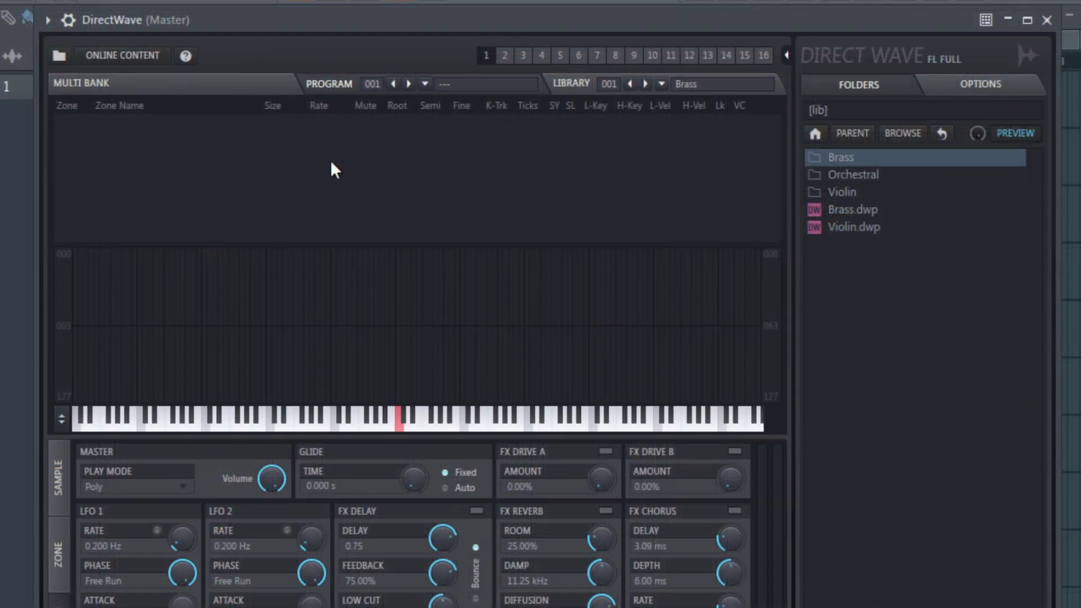
# - Load the Fender One Shot program into DirectWave and audition its notes on the keyboard
pyautogui.click(58, 54)
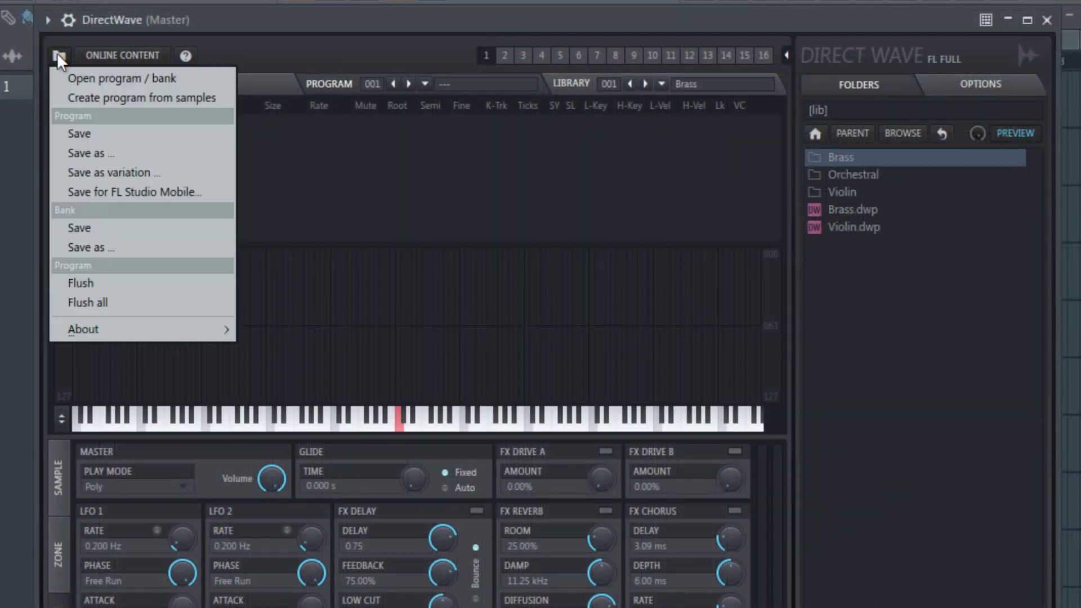
pyautogui.click(82, 78)
pyautogui.doubleClick(332, 206)
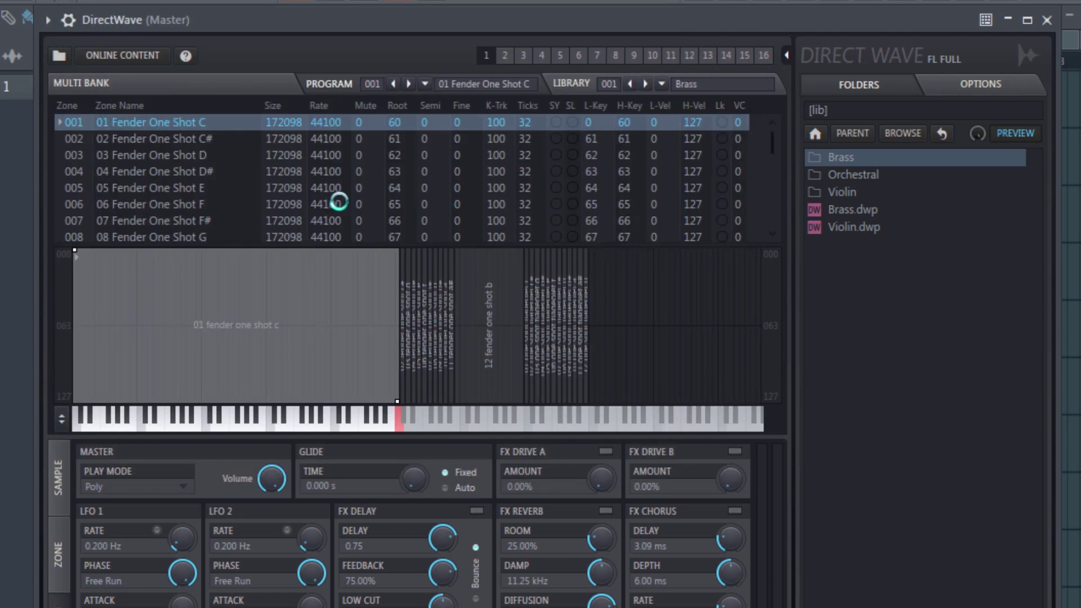
pyautogui.moveTo(343, 434); pyautogui.dragTo(410, 433)
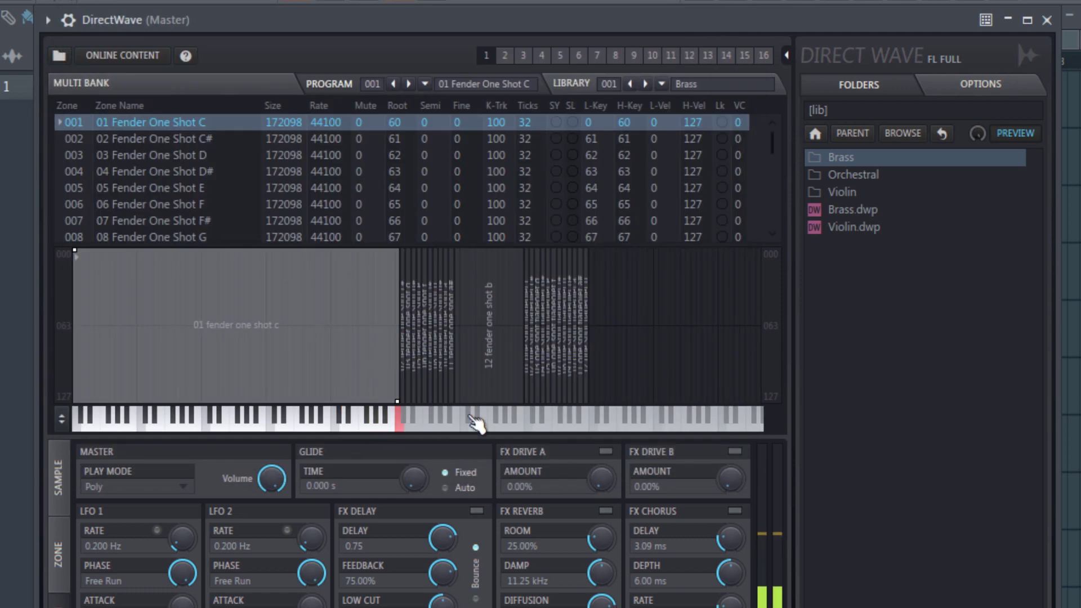
# - Close DirectWave, open the Guitar 1 channel in the piano roll and play back its melody
pyautogui.click(1046, 21)
pyautogui.click(496, 269)
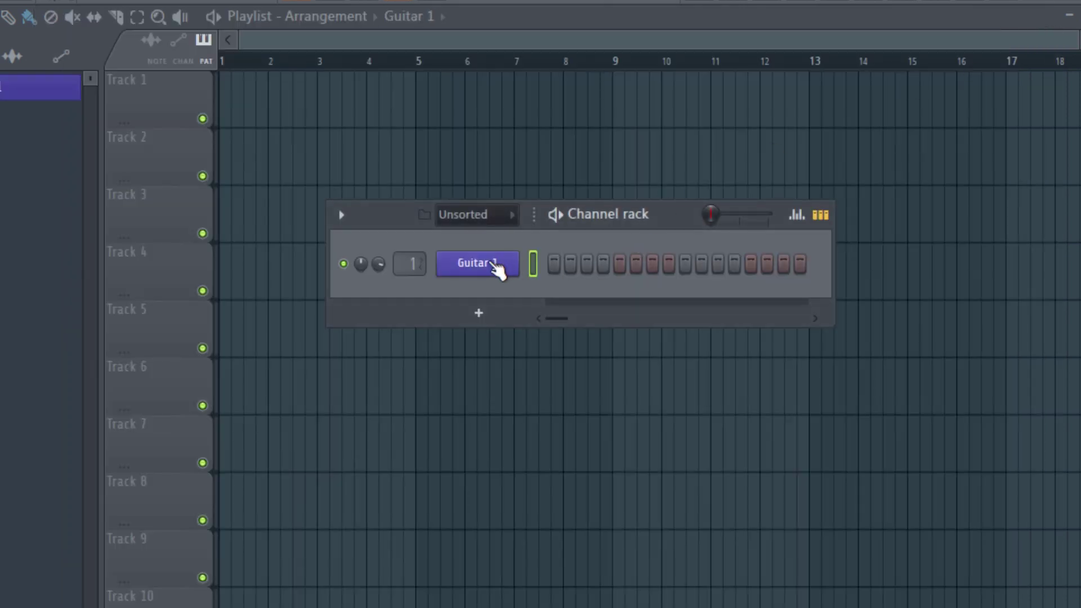
pyautogui.rightClick(498, 269)
pyautogui.click(553, 268)
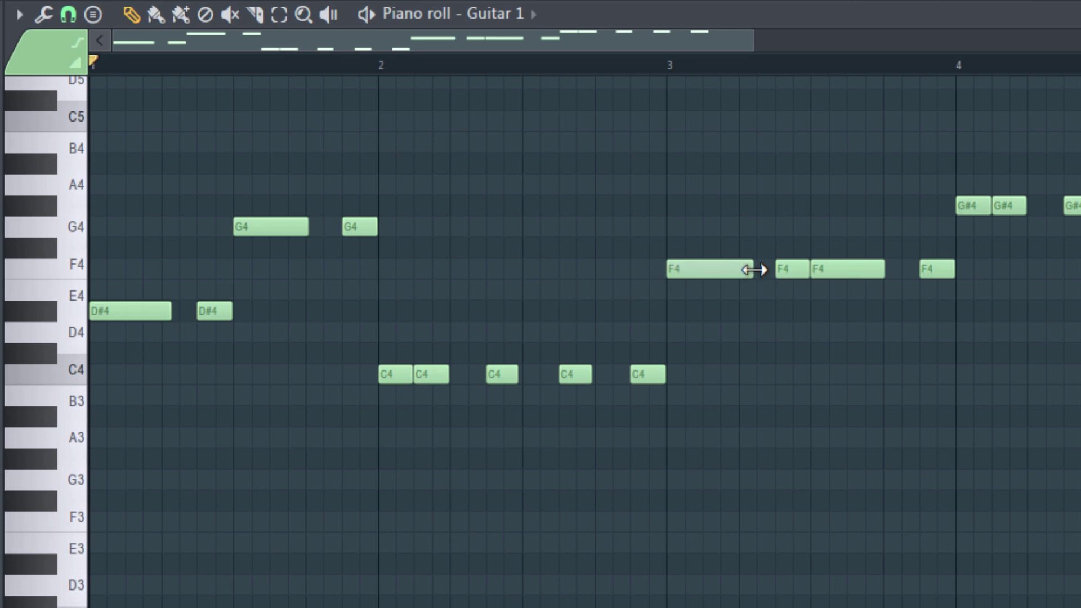
pyautogui.press('space')
pyautogui.press('space')
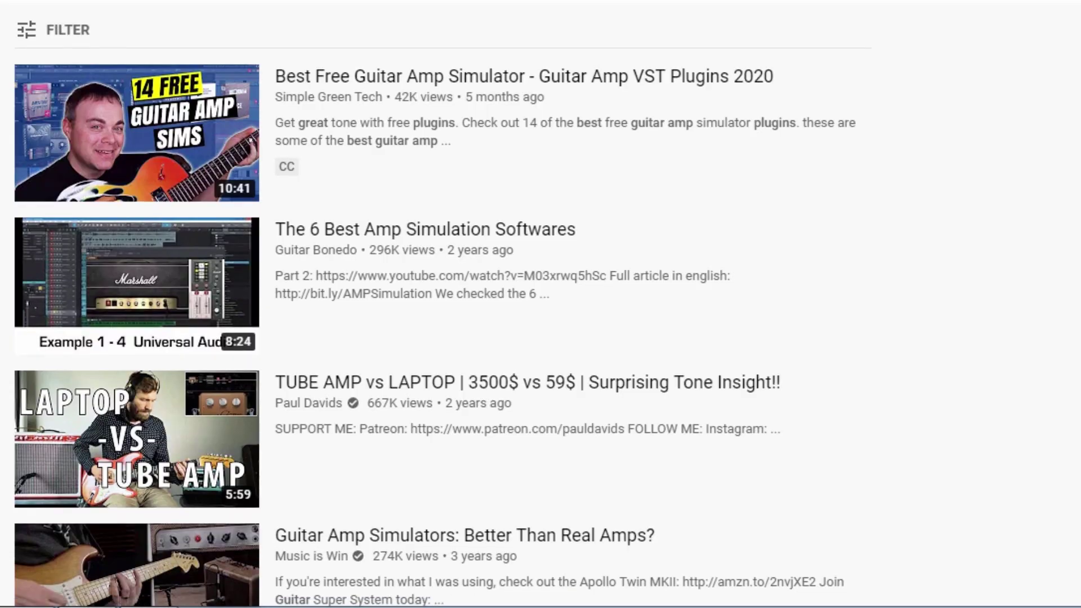
# - Browse the video search results for guitar amp simulator plugins
pyautogui.scroll(-4, 443, 313)
pyautogui.scroll(-9, 442, 313)
pyautogui.scroll(-10, 442, 313)
pyautogui.scroll(-3, 443, 313)
pyautogui.scroll(1, 443, 313)
pyautogui.scroll(13, 443, 313)
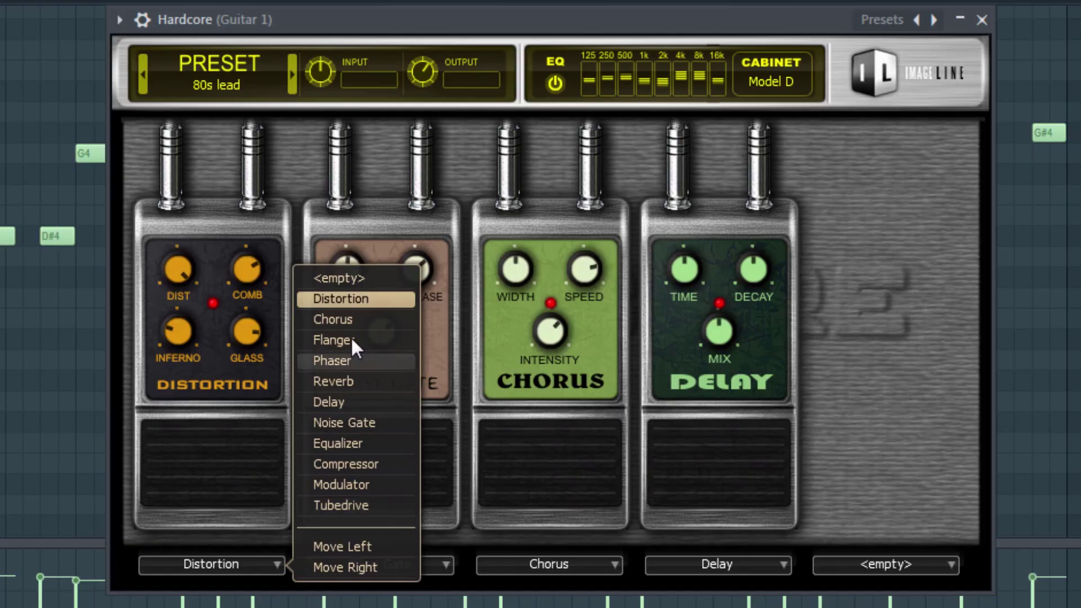
# - Empty the Hardcore slots holding the Distortion, Noise Gate, Chorus and Delay pedals
pyautogui.click(337, 422)
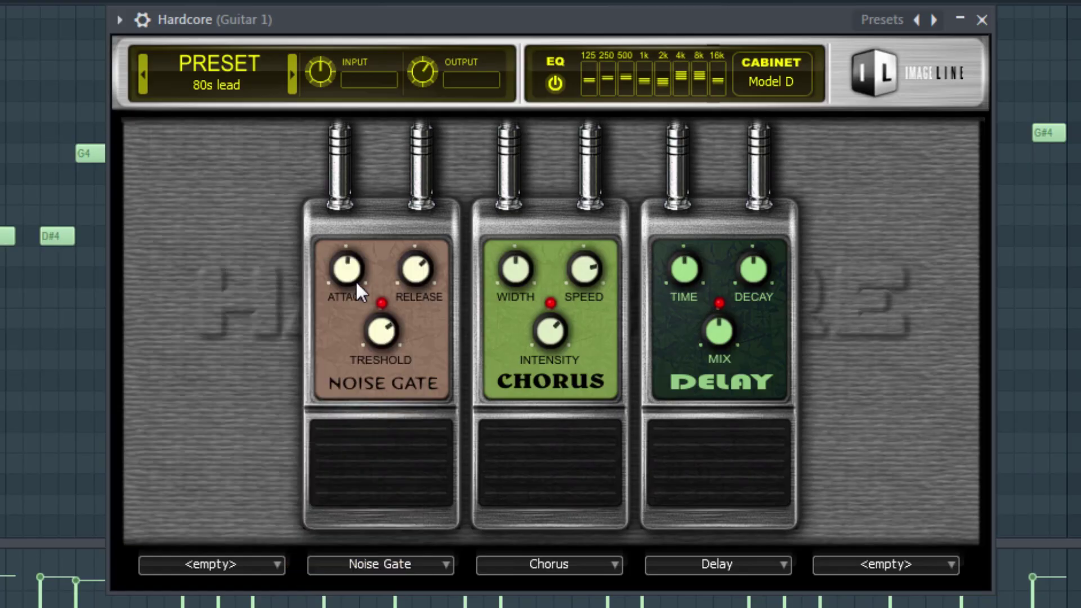
pyautogui.click(447, 563)
pyautogui.click(527, 286)
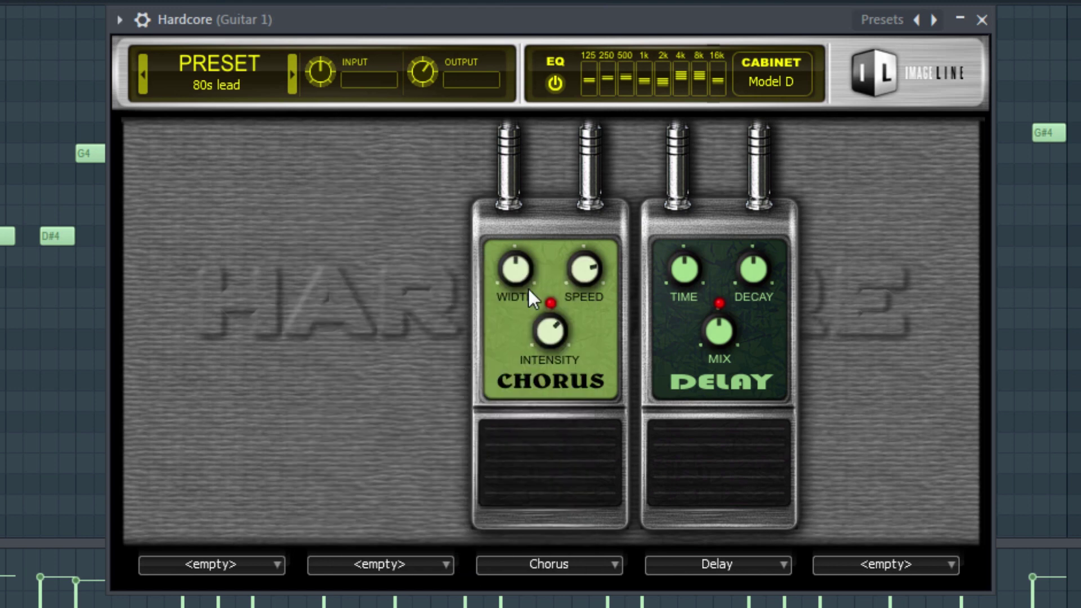
pyautogui.click(613, 562)
pyautogui.click(672, 280)
pyautogui.click(785, 569)
pyautogui.click(840, 278)
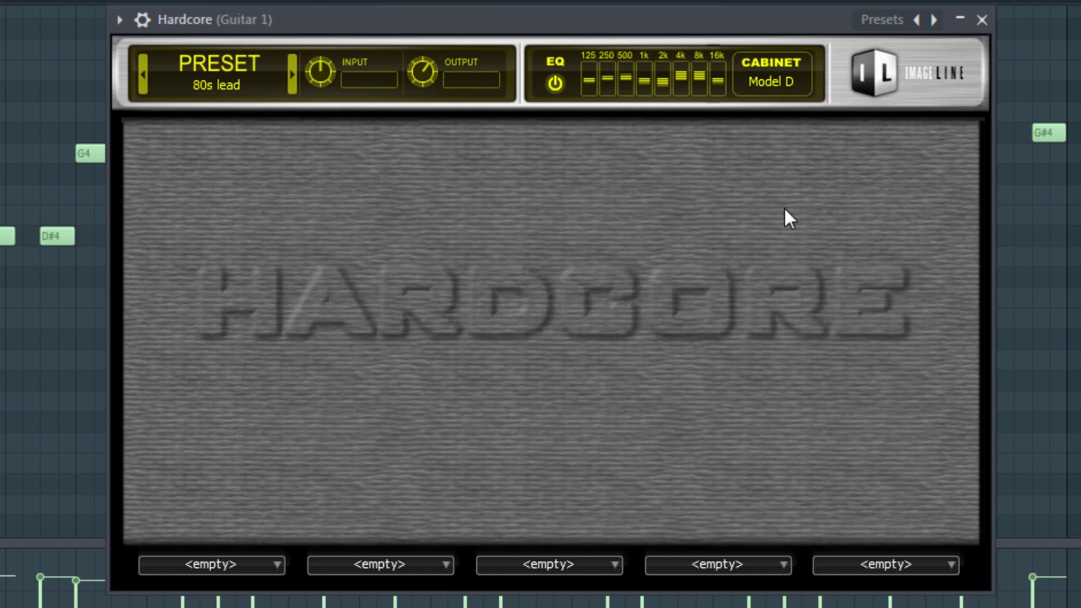
# - Set the Hardcore cabinet to Model F and raise the 2k EQ band slightly while listening to the guitar
pyautogui.click(777, 85)
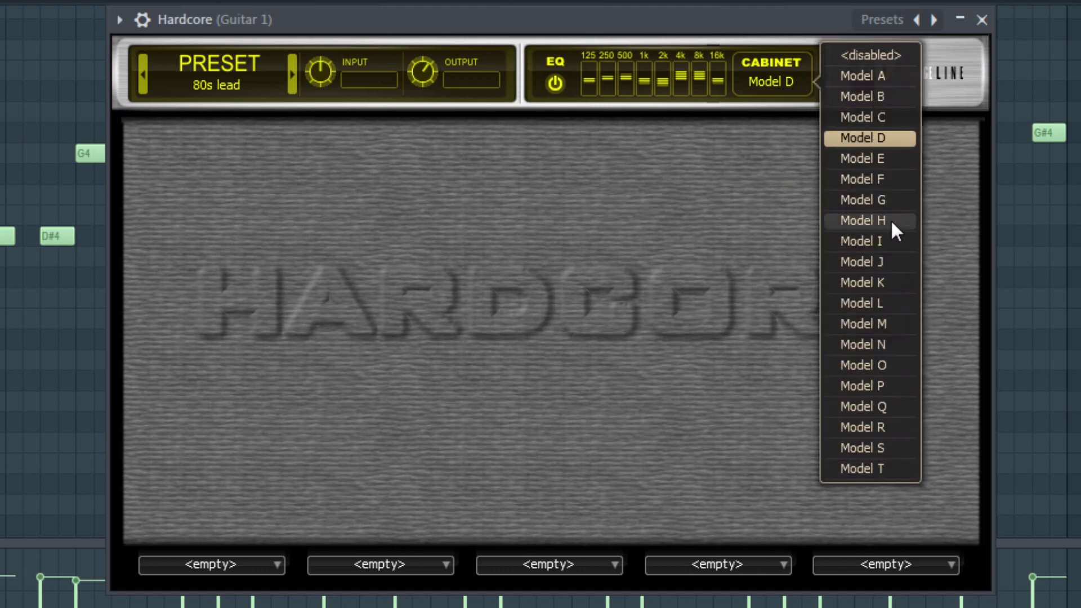
pyautogui.click(888, 189)
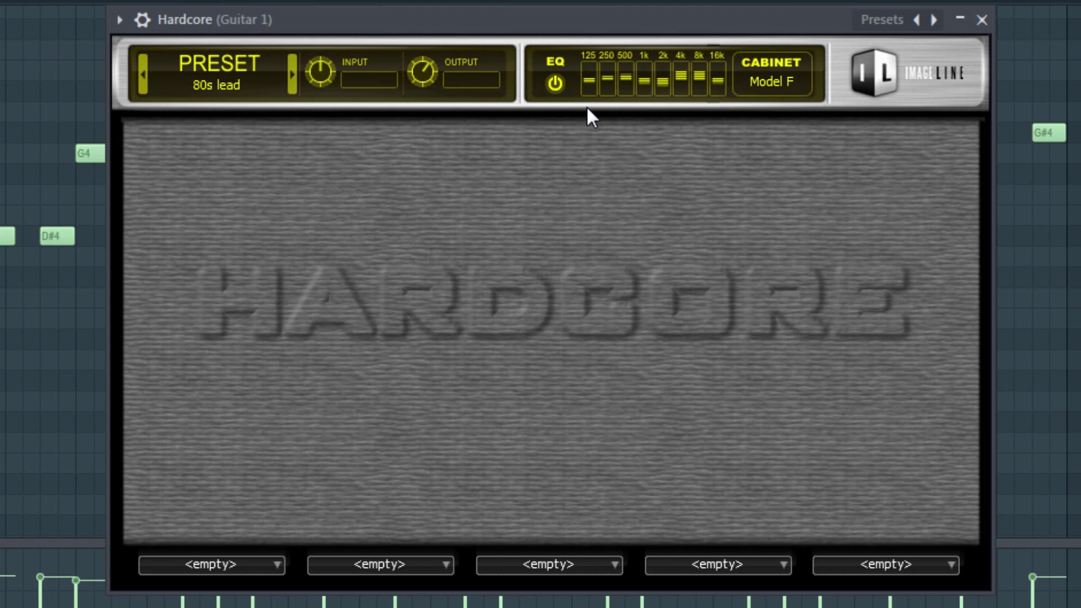
pyautogui.press('space')
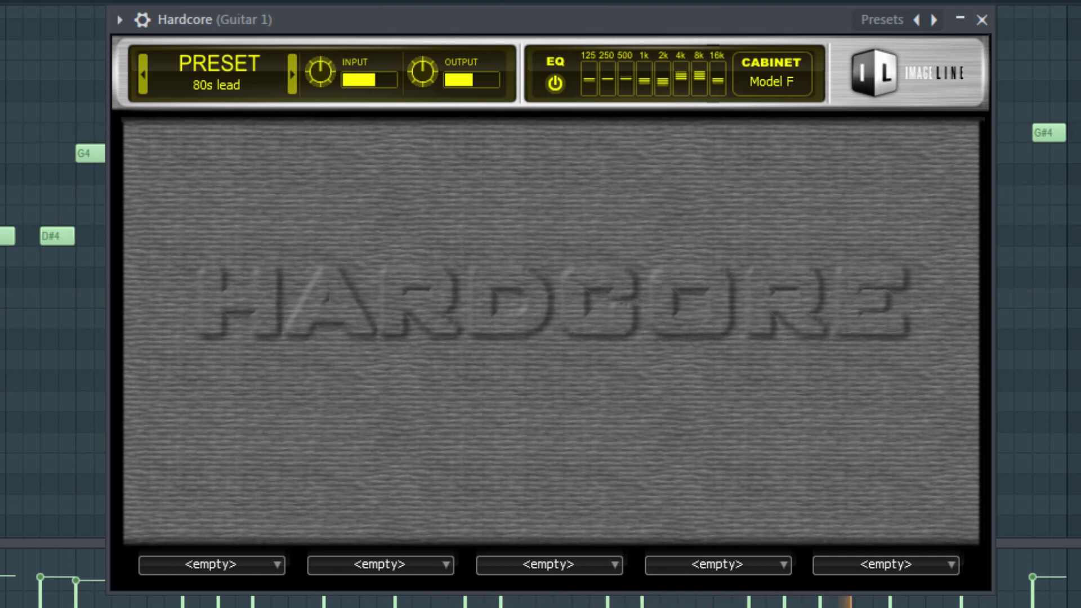
pyautogui.moveTo(663, 79); pyautogui.dragTo(663, 75)
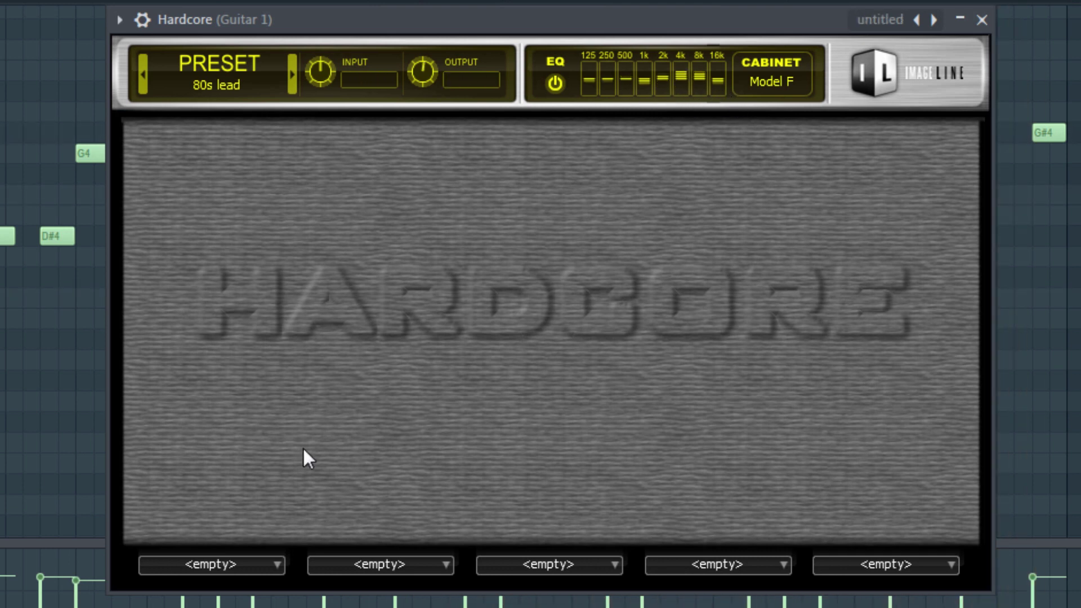
# - Add a Tubedrive pedal in the first slot and adjust its tone knobs
pyautogui.click(277, 563)
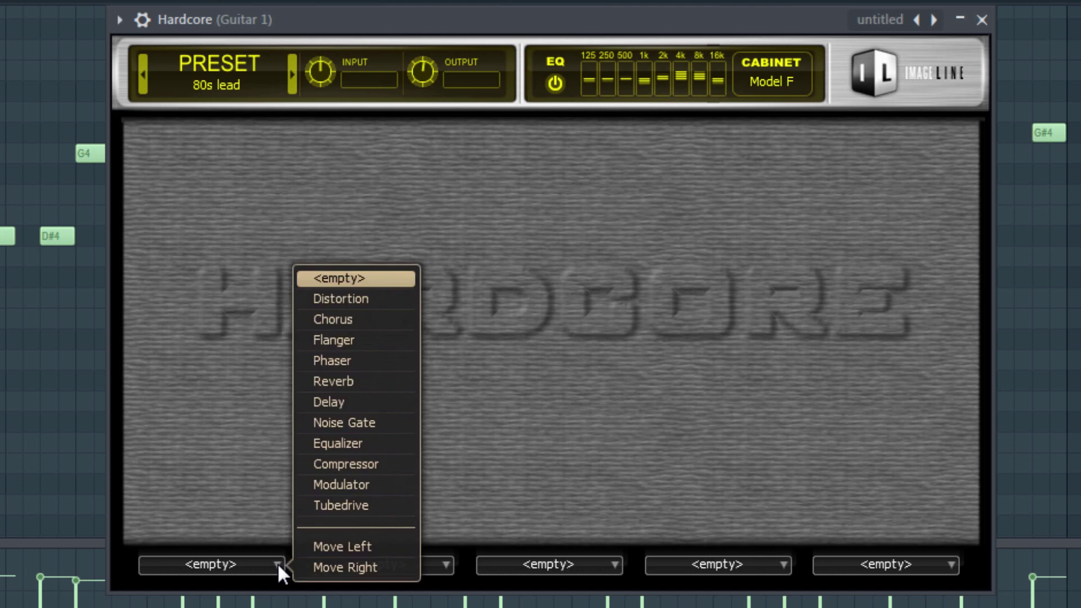
pyautogui.click(341, 505)
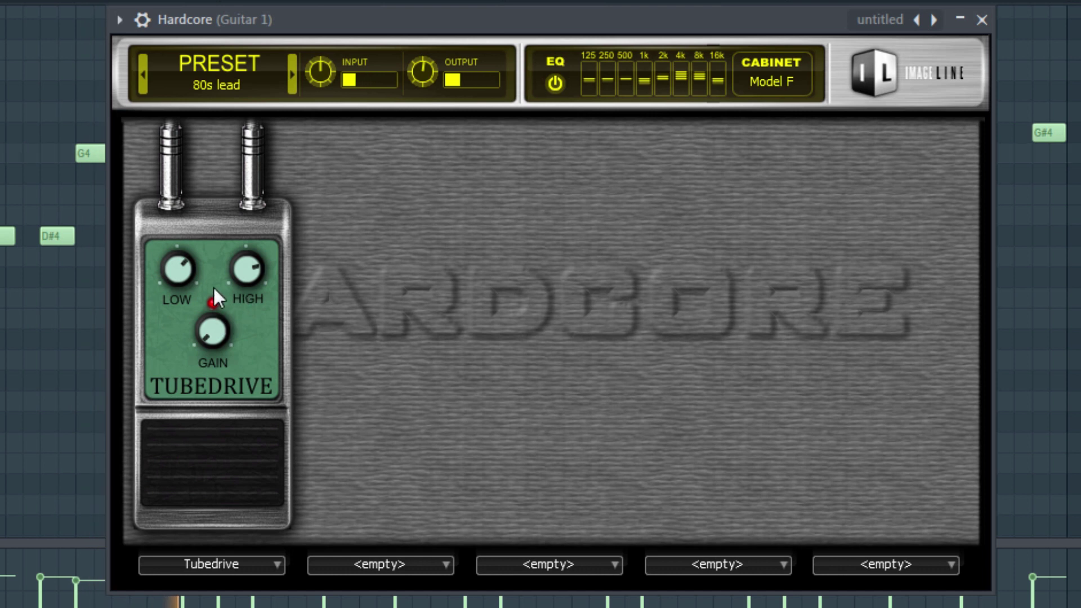
pyautogui.moveTo(191, 281); pyautogui.dragTo(231, 269)
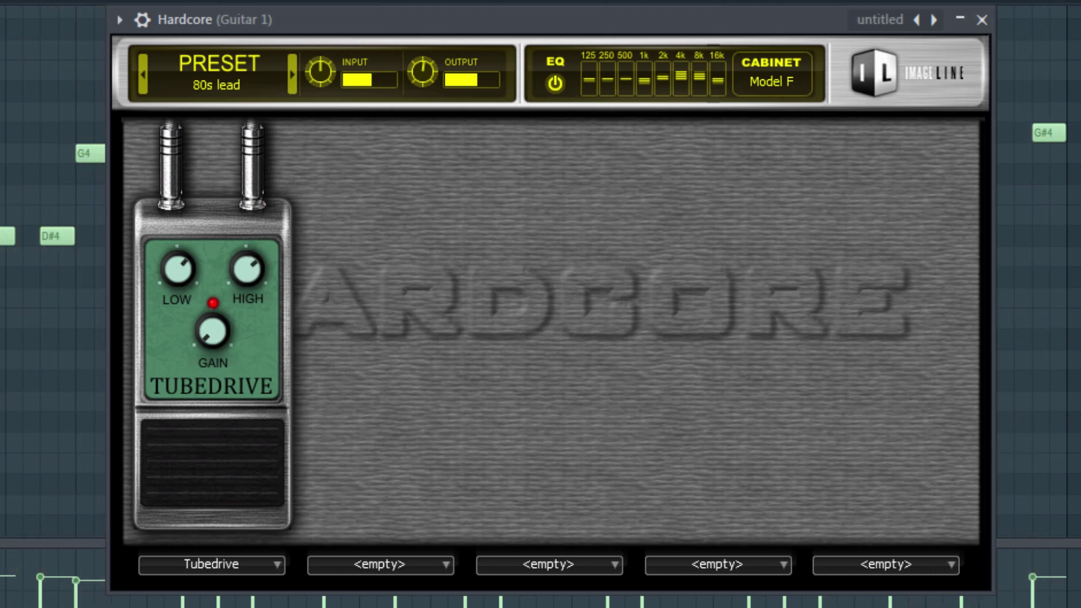
# - Add an Equalizer pedal in the second slot and audition the guitar sound
pyautogui.click(445, 564)
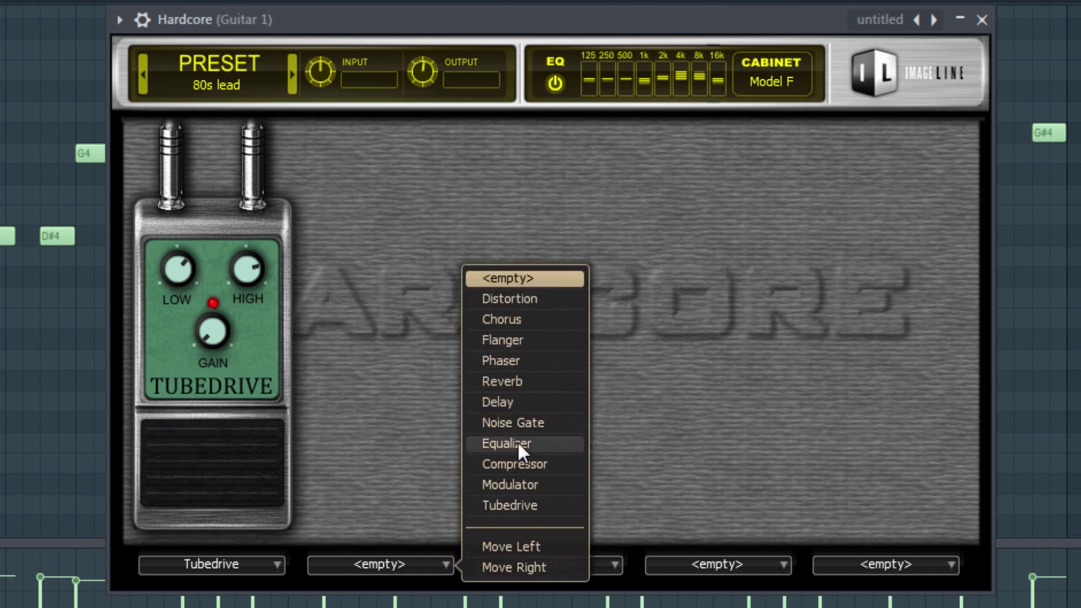
pyautogui.click(518, 444)
pyautogui.press('space')
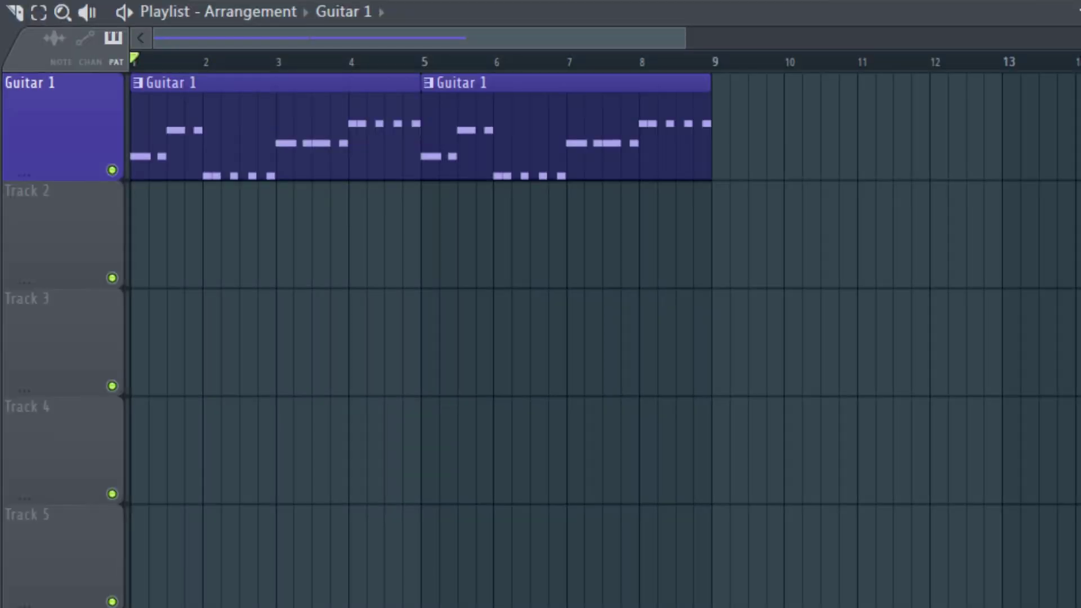
# - Listen to the Guitar 1 clips in the playlist and bring up the channel rack
pyautogui.press('space')
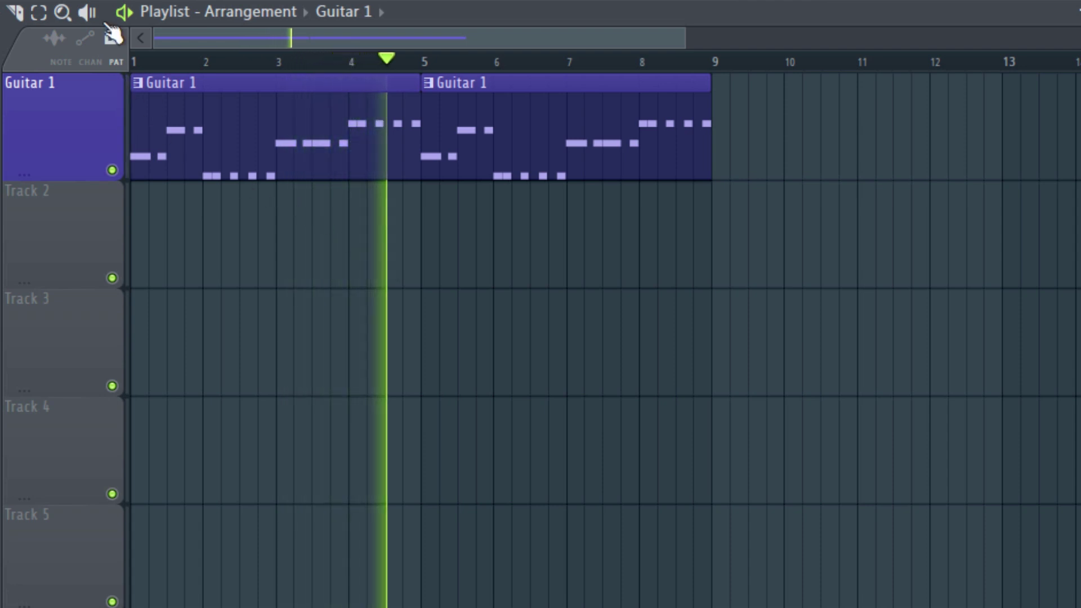
pyautogui.press('space')
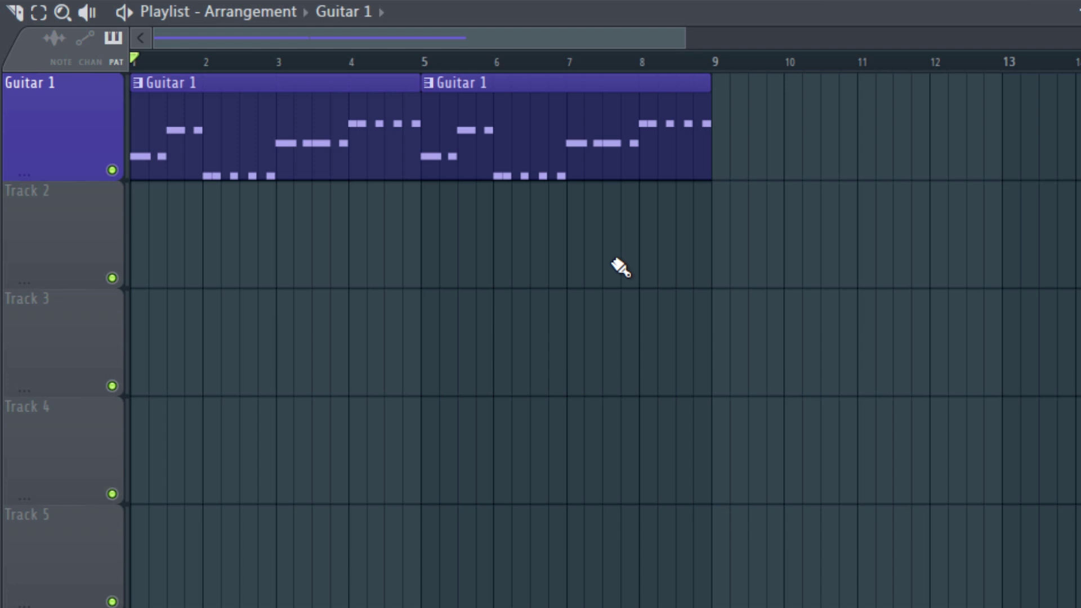
pyautogui.press('F6')
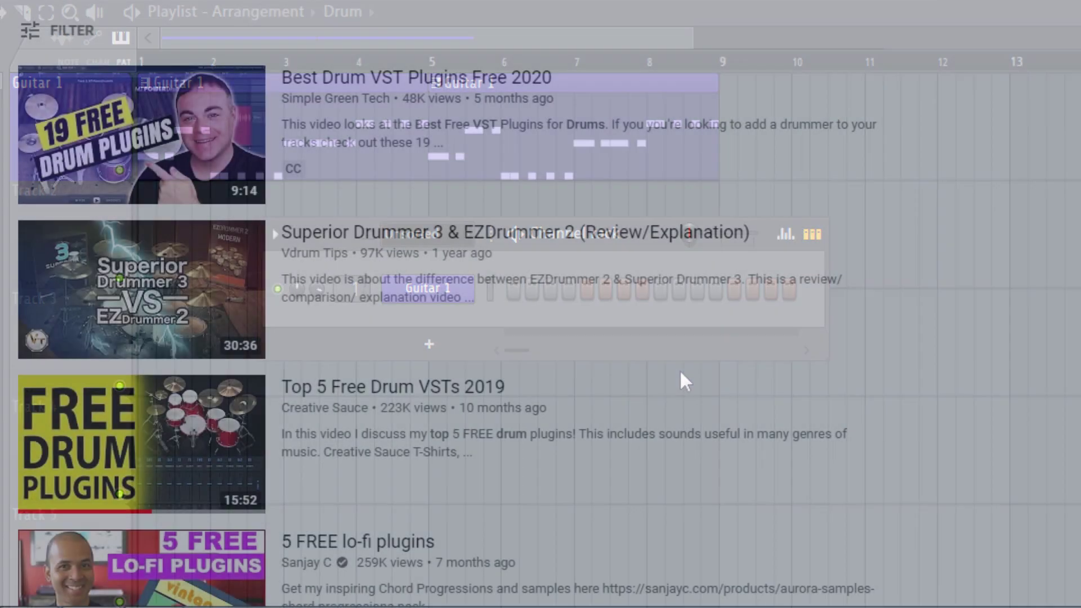
# - Browse the video search results for drum VST plugins
pyautogui.scroll(-6, 167, 462)
pyautogui.scroll(-10, 167, 462)
pyautogui.scroll(-10, 541, 304)
pyautogui.scroll(-5, 541, 304)
pyautogui.scroll(10, 540, 304)
pyautogui.scroll(20, 444, 304)
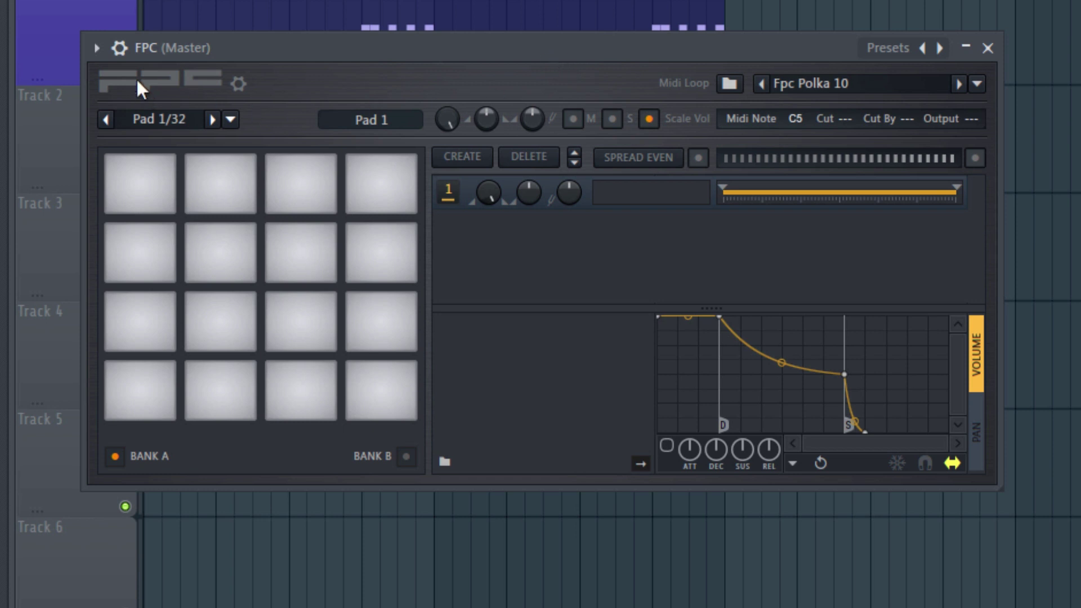
# - Load the Gretch acoustic kit preset into FPC
pyautogui.click(101, 51)
pyautogui.moveTo(343, 118)
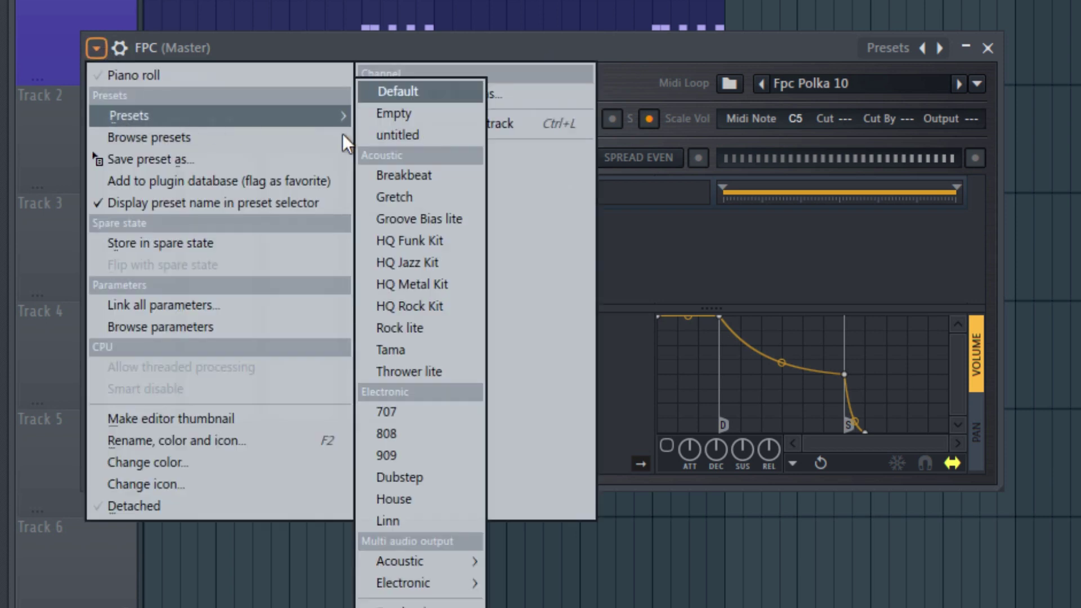
pyautogui.click(412, 198)
# - Audition the kit's Kick Drum and Snare 1 pads
pyautogui.click(224, 402)
pyautogui.click(158, 332)
pyautogui.click(207, 409)
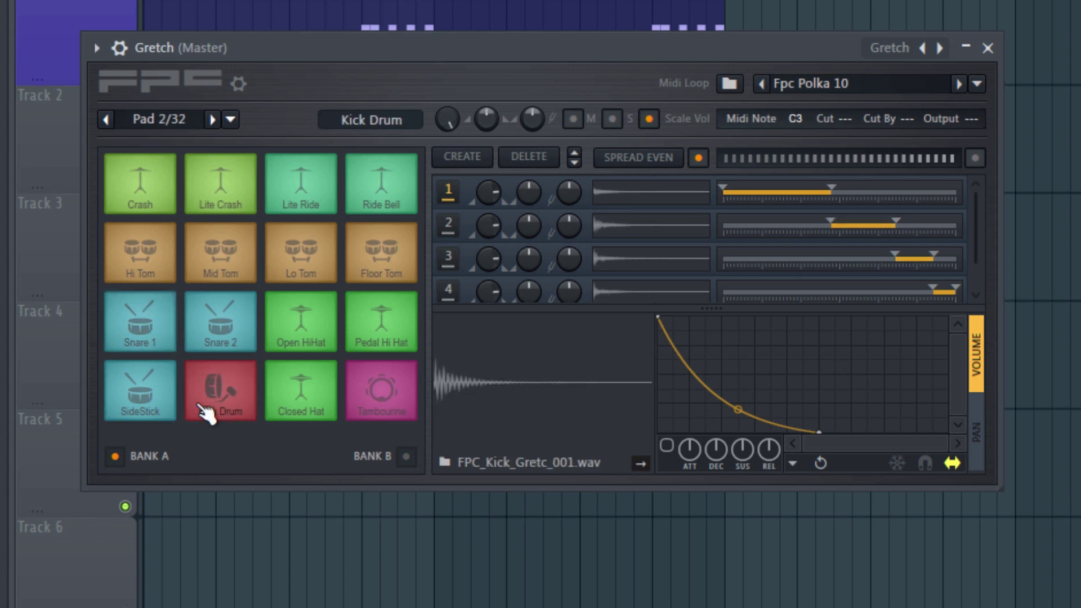
pyautogui.click(142, 313)
pyautogui.click(142, 313)
pyautogui.click(142, 313)
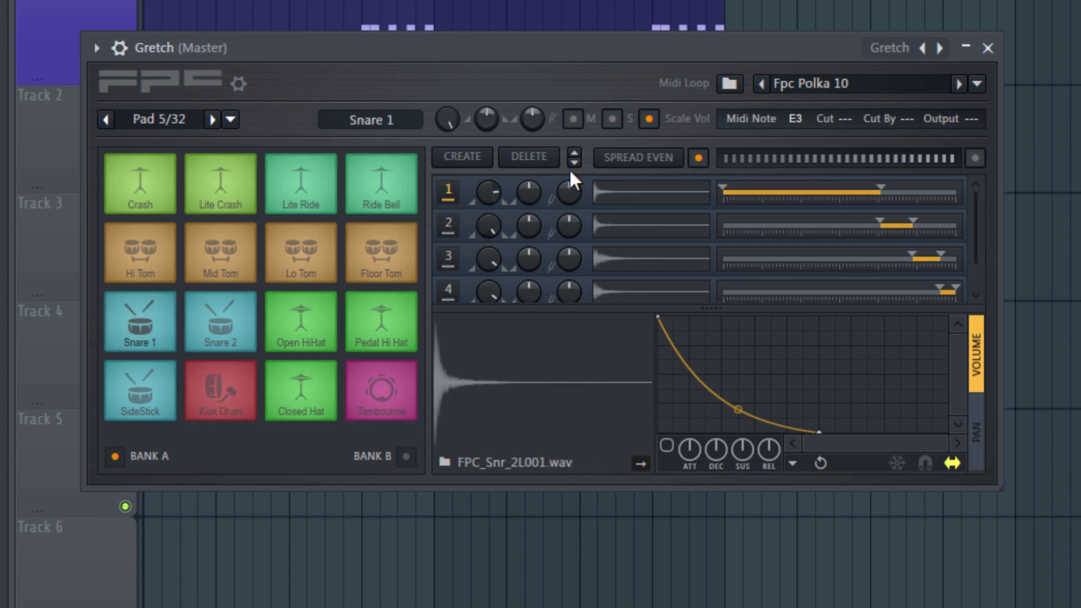
# - Replace the sample layers of the Snare 1 pad with the ip_snr_tracktor sample
pyautogui.click(549, 160)
pyautogui.click(548, 160)
pyautogui.click(549, 160)
pyautogui.click(549, 161)
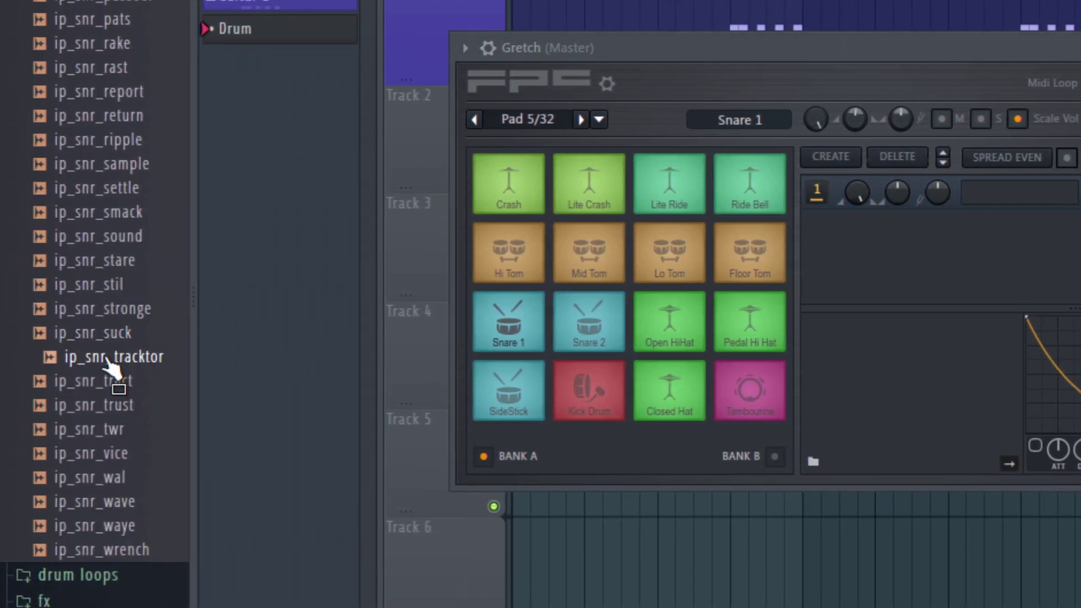
pyautogui.moveTo(137, 359); pyautogui.dragTo(495, 326)
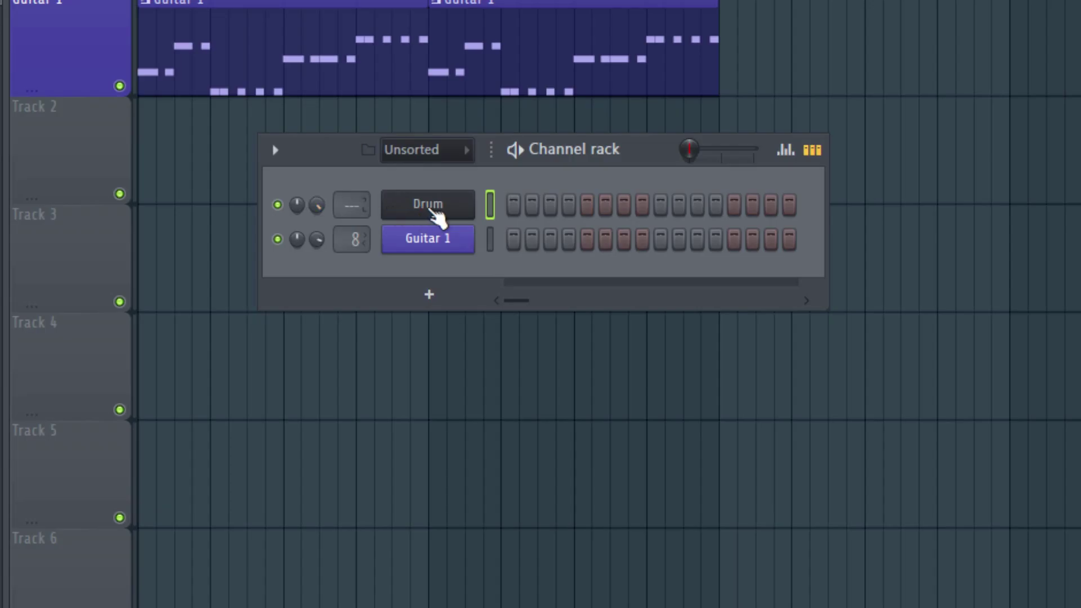
# - Open the Drum channel in the piano roll
pyautogui.rightClick(433, 209)
pyautogui.click(498, 206)
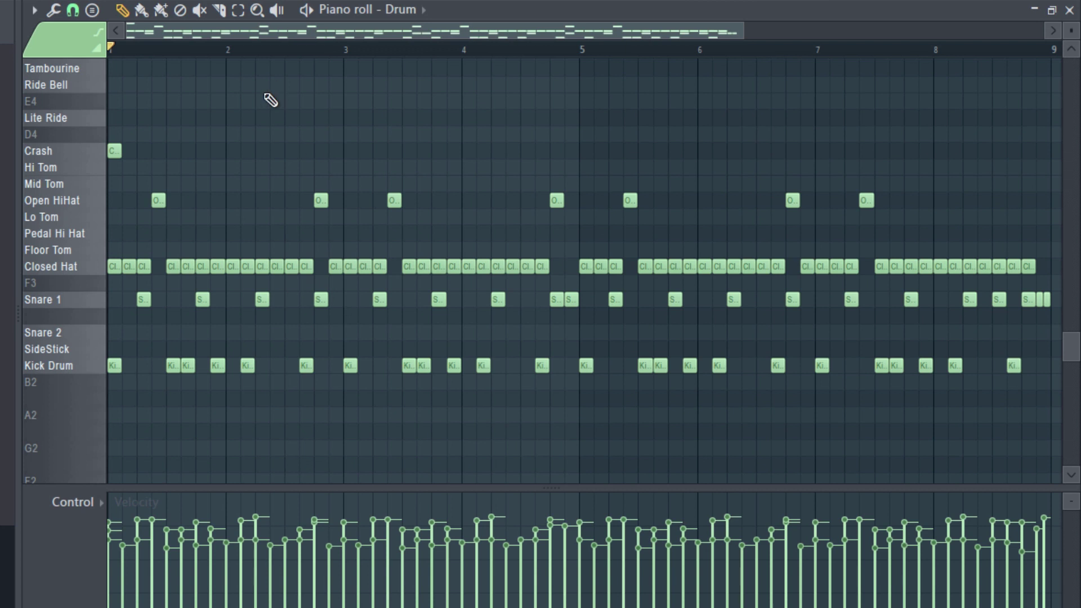
# - Play back the drum part with closed hats and the variation with Lite Ride notes in the piano roll
pyautogui.press('space')
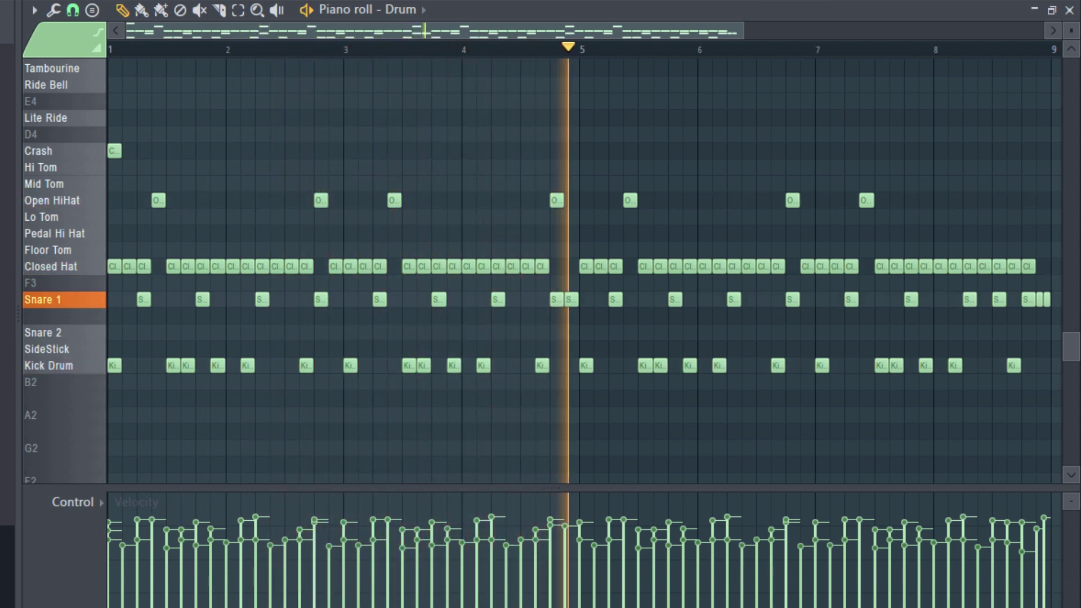
pyautogui.press('space')
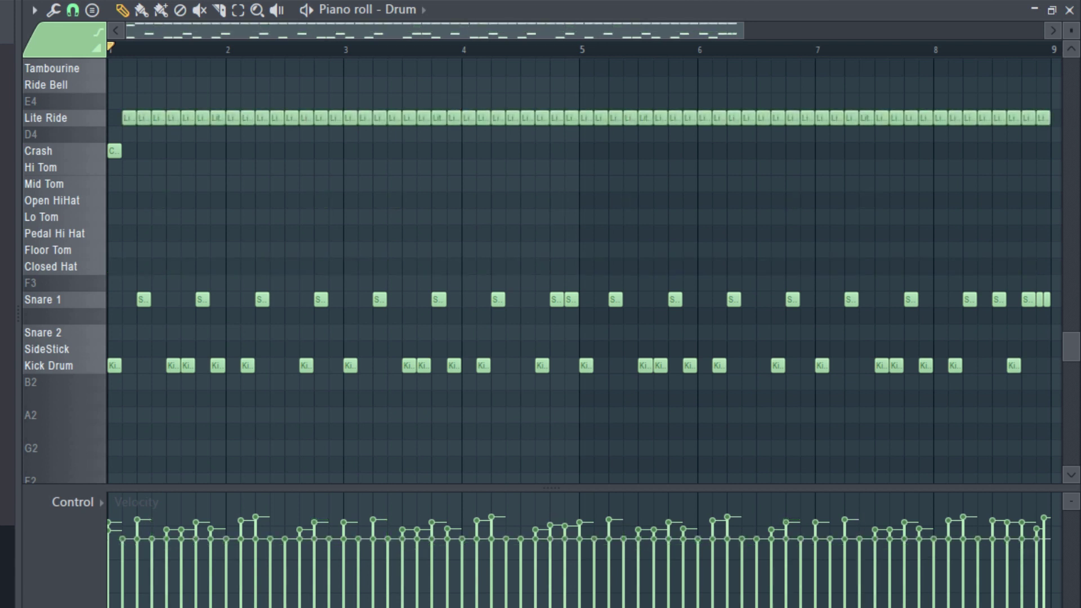
pyautogui.press('space')
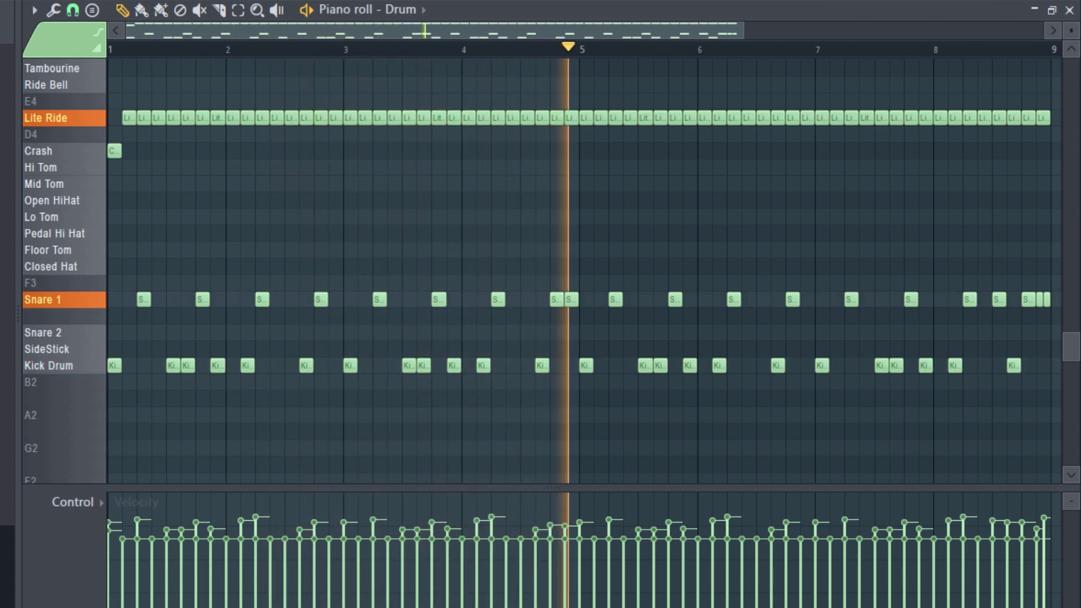
pyautogui.press('space')
# - Edit the name and colour of the drum part's track in the playlist, and open the channel rack
pyautogui.press('F5')
pyautogui.moveTo(171, 125); pyautogui.dragTo(68, 106)
pyautogui.rightClick(65, 107)
pyautogui.click(100, 96)
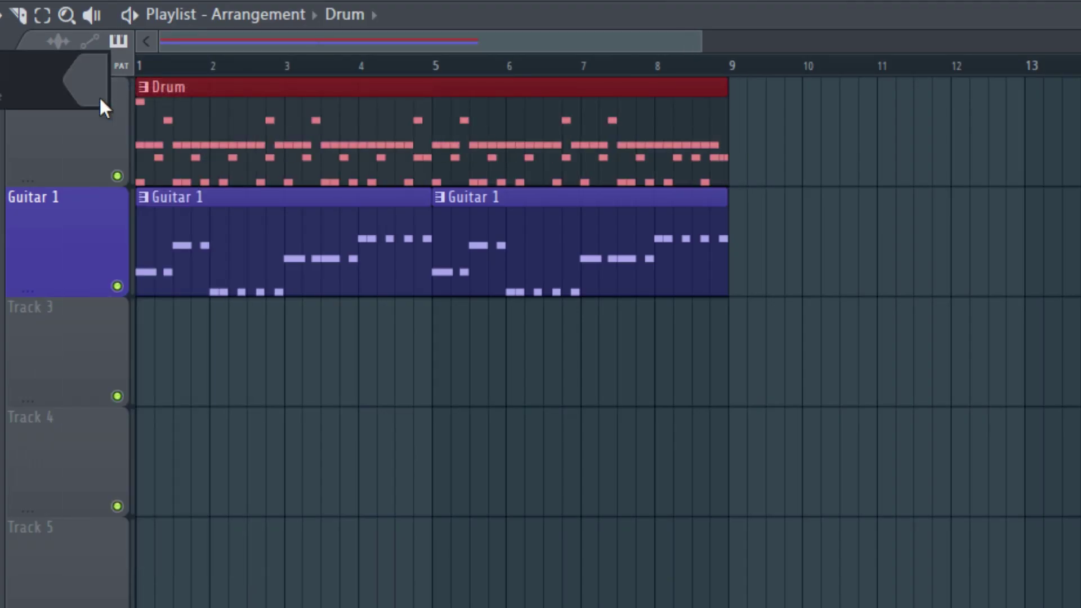
pyautogui.press('F6')
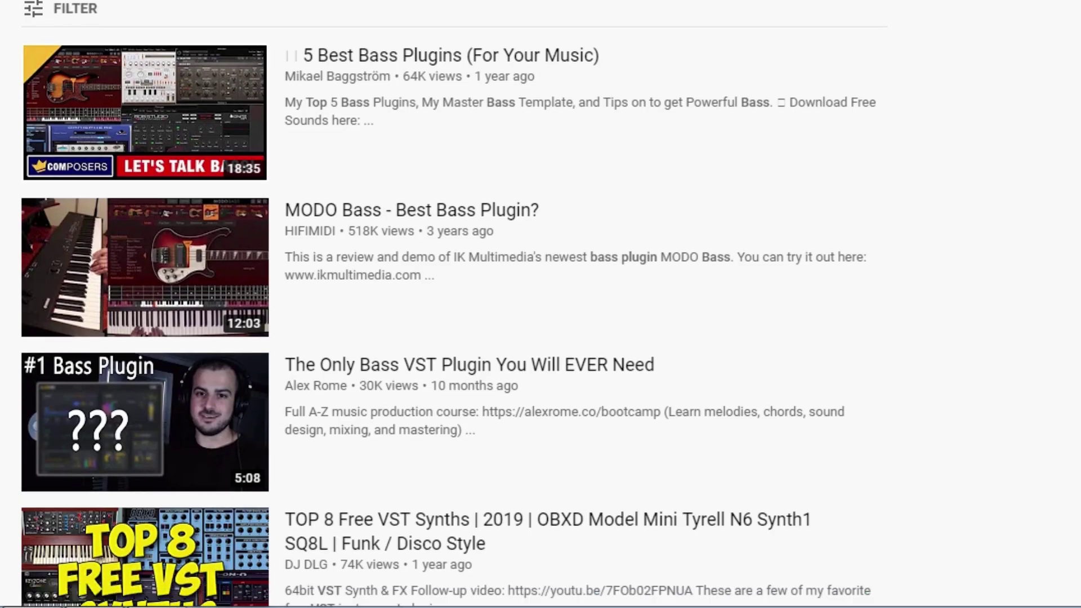
# - Look through the YouTube search results for bass plugins
pyautogui.scroll(-6, 453, 304)
pyautogui.scroll(-6, 453, 304)
pyautogui.scroll(-5, 453, 304)
pyautogui.scroll(-10, 453, 304)
pyautogui.scroll(20, 453, 304)
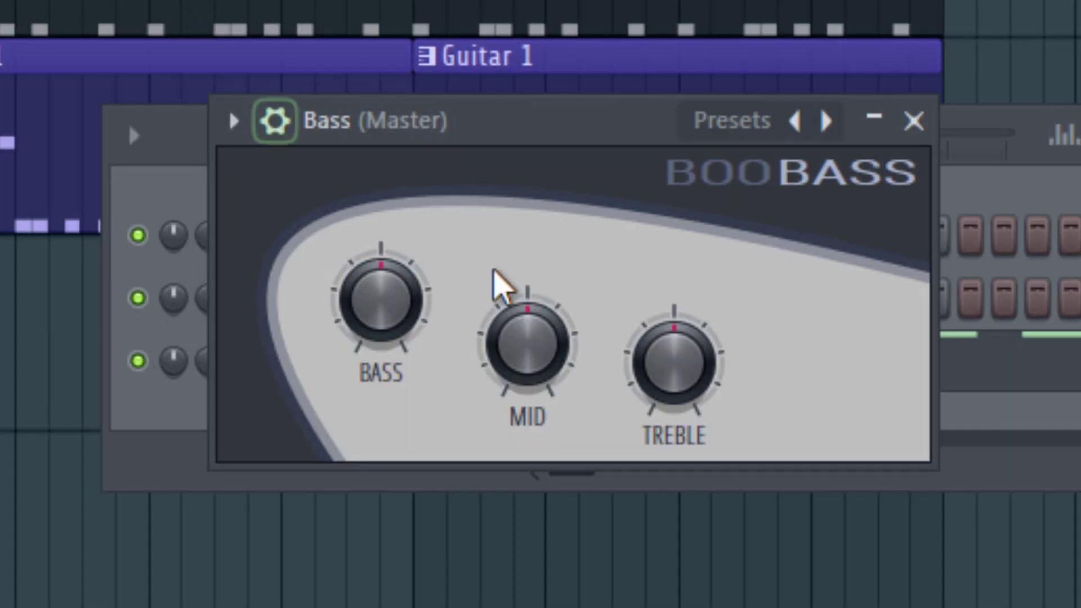
# - Adjust the tone knobs of the BooBass instrument on the Bass channel
pyautogui.moveTo(527, 341)
pyautogui.mouseDown()
pyautogui.moveTo(528, 363)
pyautogui.moveTo(542, 356)
pyautogui.mouseUp()
pyautogui.moveTo(398, 345); pyautogui.dragTo(398, 339)
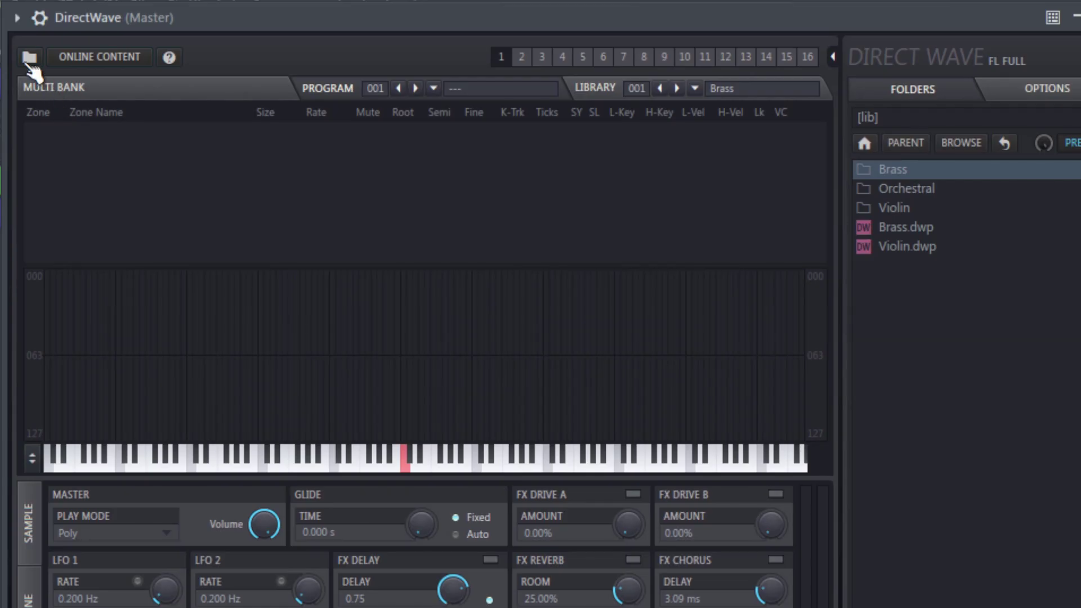
# - Load the program Fender Telecaster.dwp into DirectWave
pyautogui.click(28, 59)
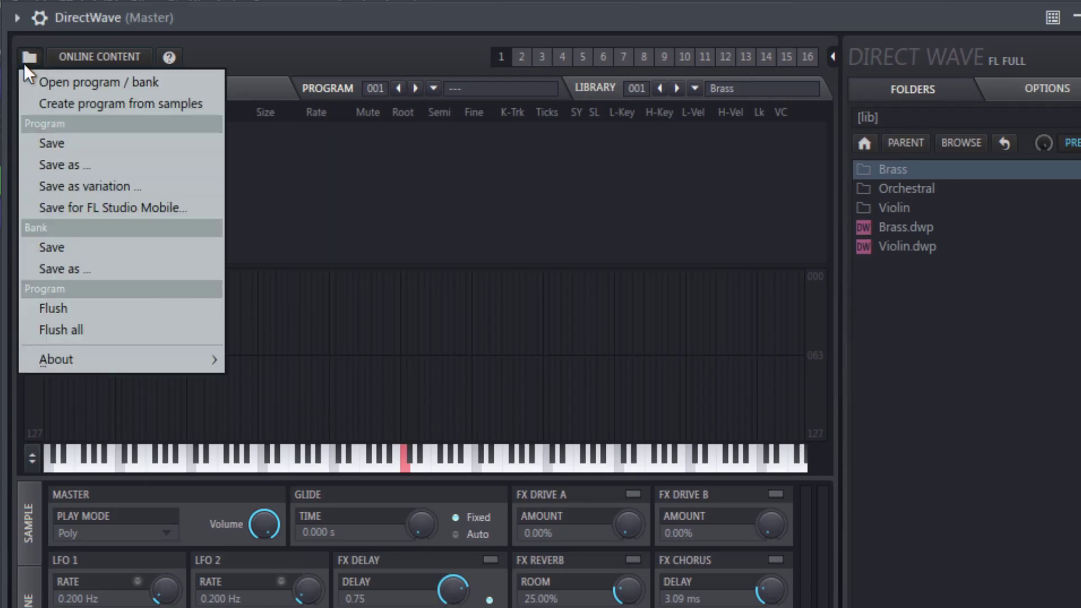
pyautogui.click(42, 82)
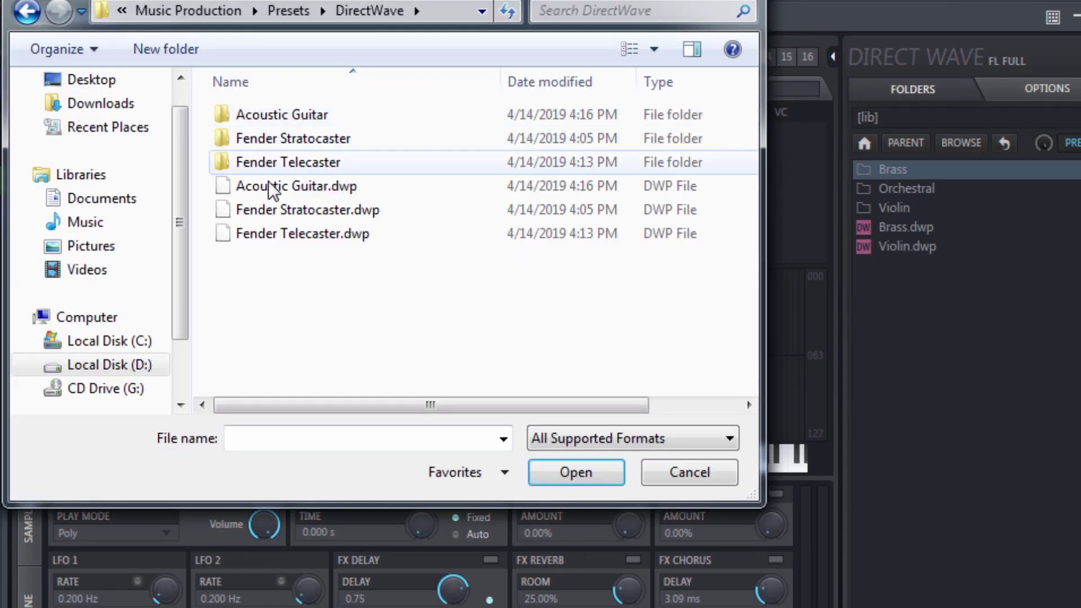
pyautogui.doubleClick(281, 235)
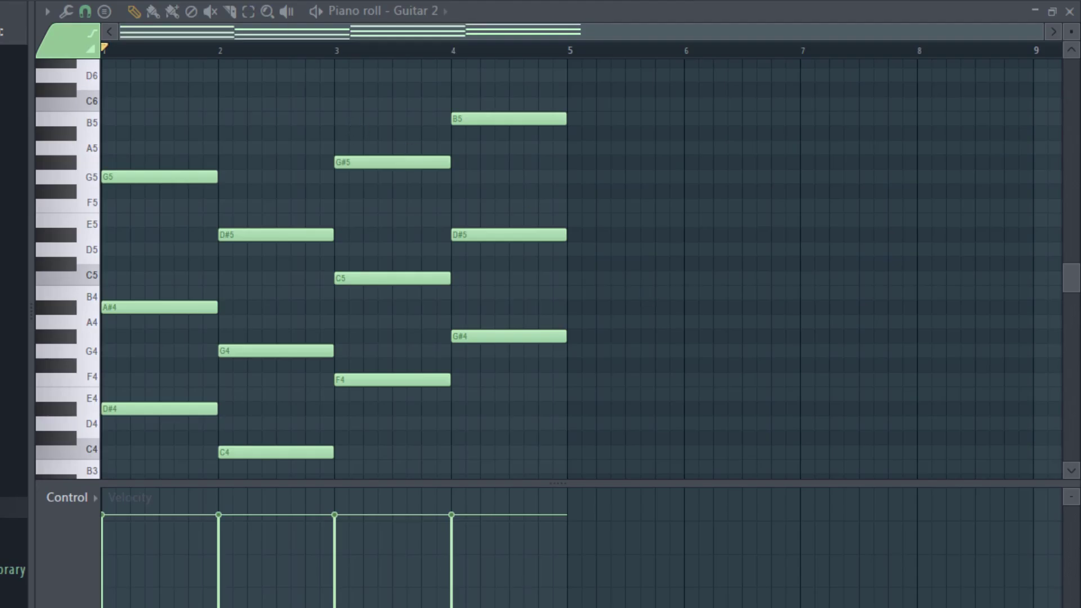
# - Play back the four-bar chord progression of Guitar 2 in the piano roll
pyautogui.press('space')
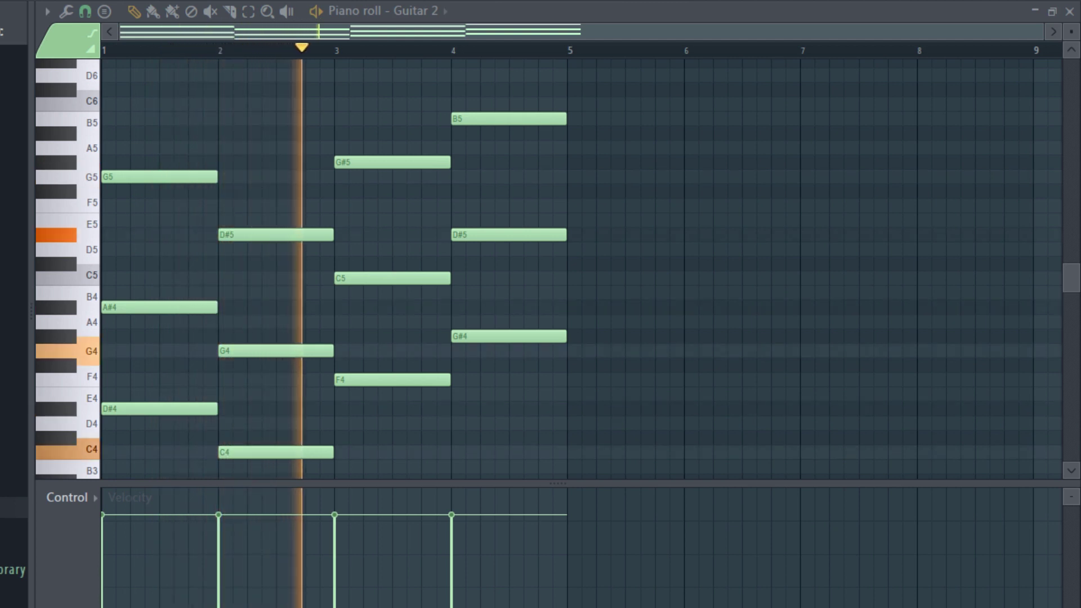
pyautogui.press('space')
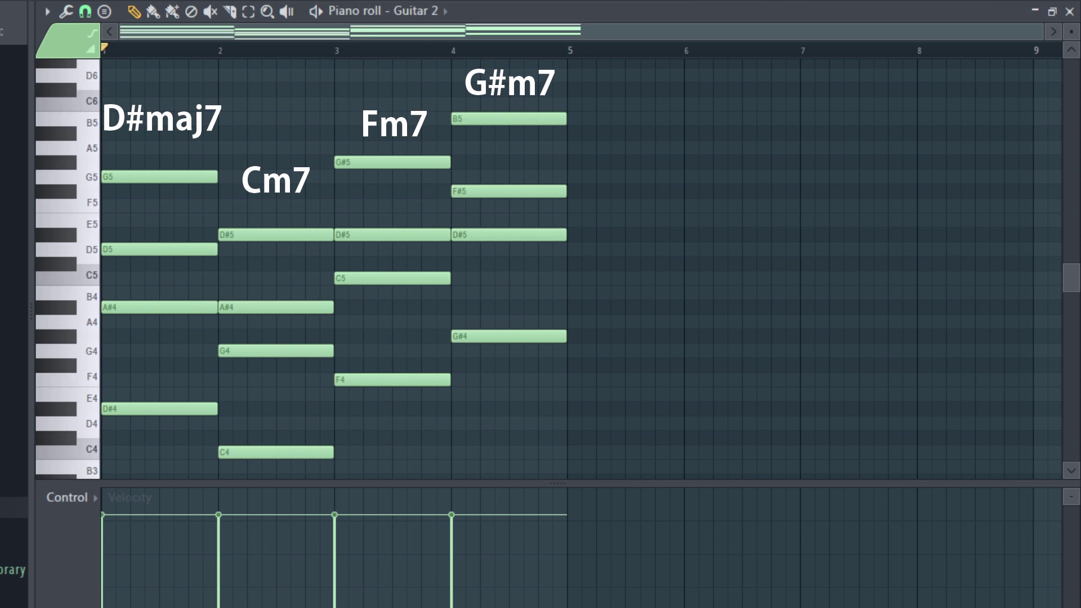
# - Strum the four notes of Guitar 2's first-bar D#maj7 chord by raising the start time strength in the strumizer
pyautogui.moveTo(151, 141); pyautogui.dragTo(166, 420)
pyautogui.click(68, 11)
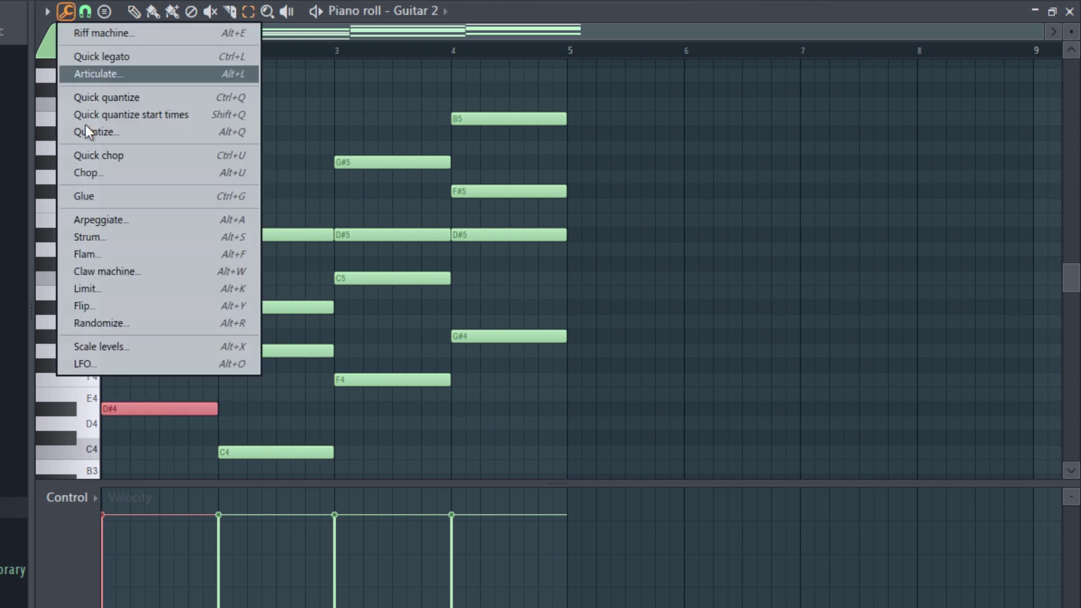
pyautogui.click(107, 233)
pyautogui.moveTo(445, 175); pyautogui.dragTo(445, 166)
pyautogui.moveTo(254, 292); pyautogui.dragTo(250, 292)
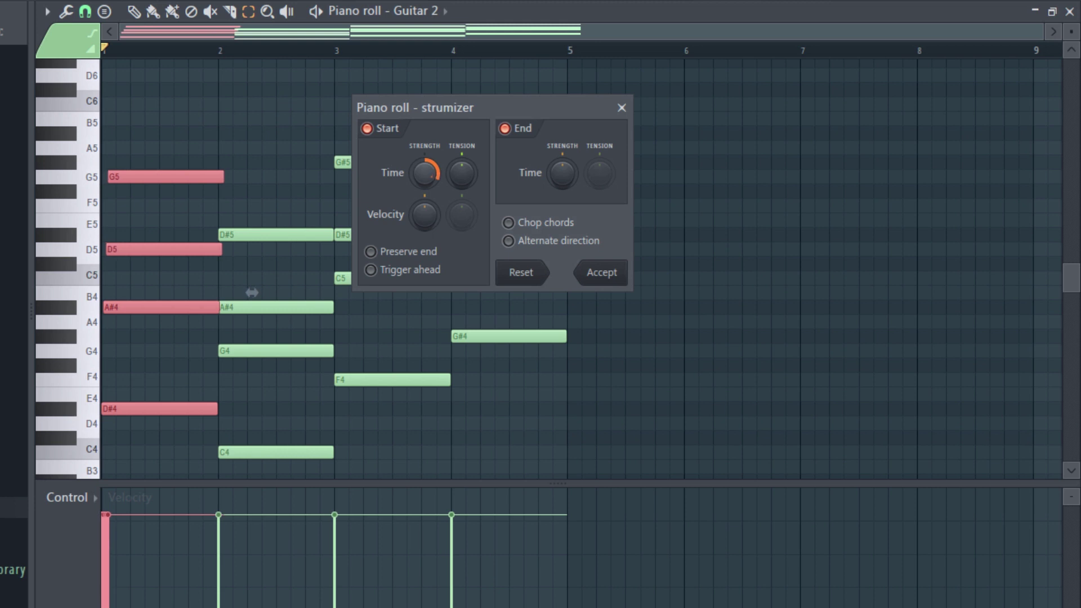
pyautogui.click(601, 271)
# - Play back the strummed Guitar 2 chords, including the eight-bar progression from D#maj7 to Fm7-5
pyautogui.press('space')
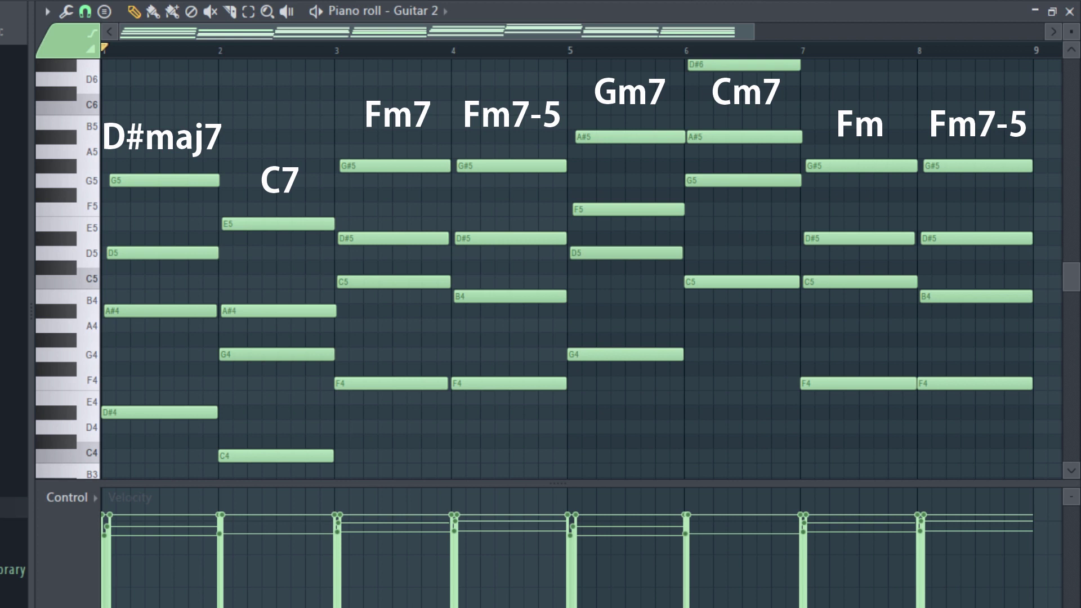
pyautogui.press('space')
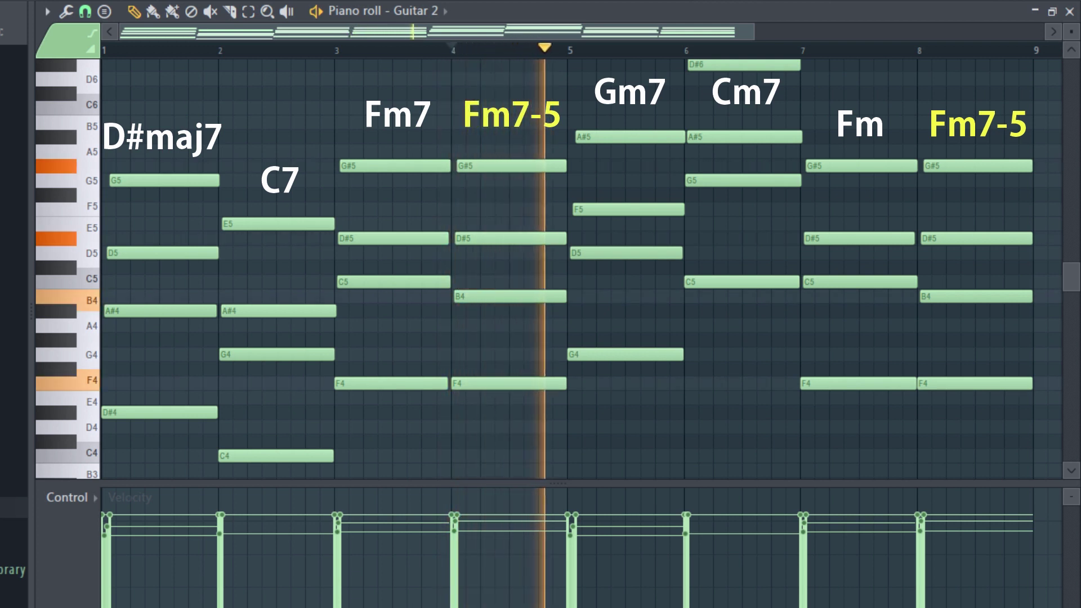
pyautogui.press('space')
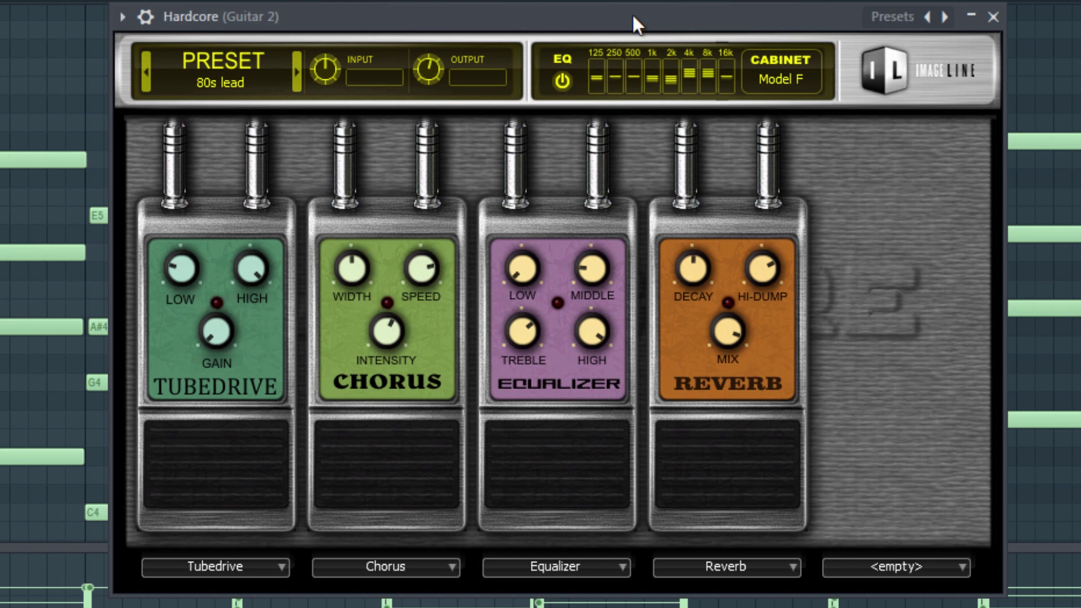
# - Switch on the Tubedrive, Chorus, Equalizer and Reverb pedals of Guitar 2's Hardcore effect while the part plays
pyautogui.click(216, 476)
pyautogui.press('space')
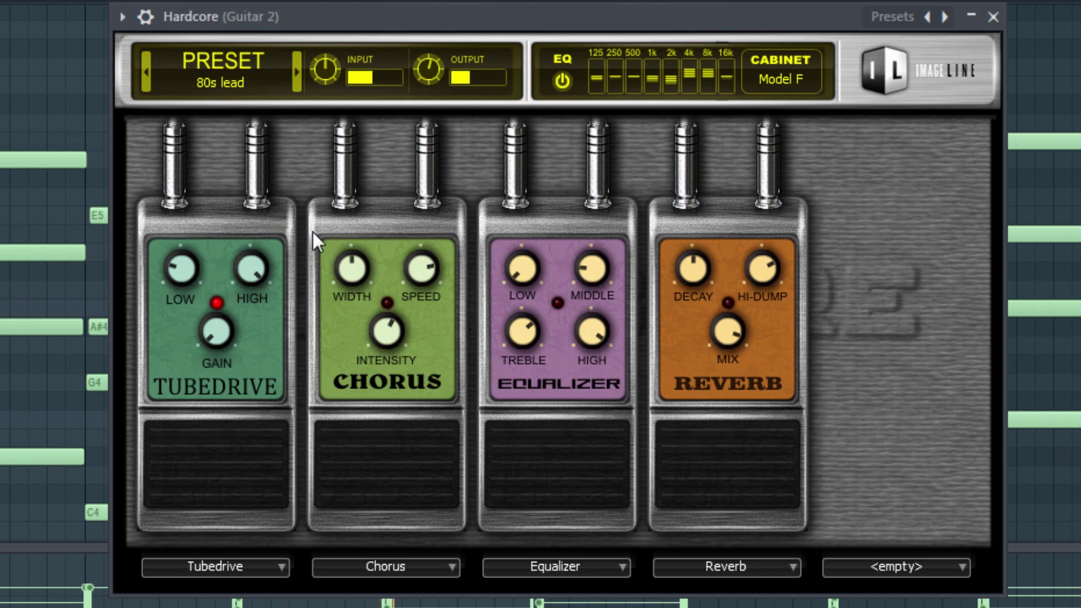
pyautogui.click(385, 488)
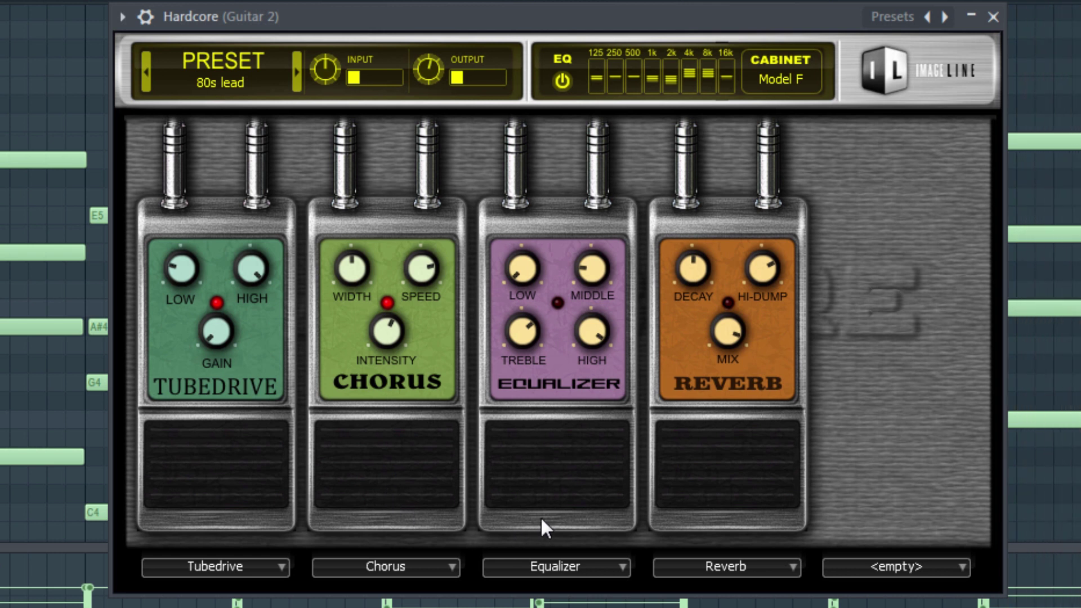
pyautogui.click(559, 481)
pyautogui.click(739, 490)
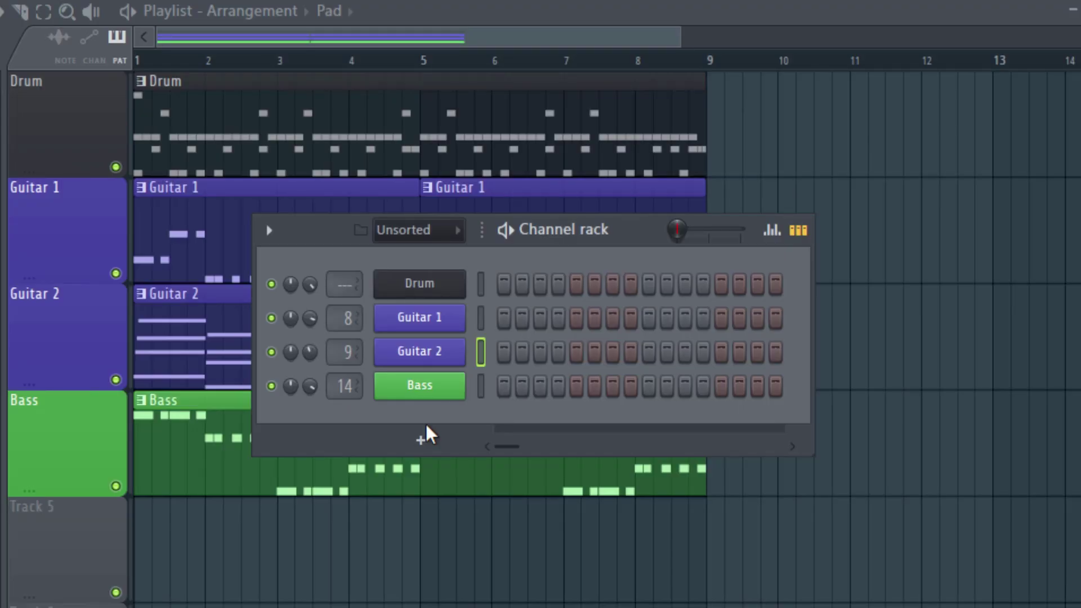
# - Open the Pad part in the piano roll and play back its four-bar chords
pyautogui.click(420, 385)
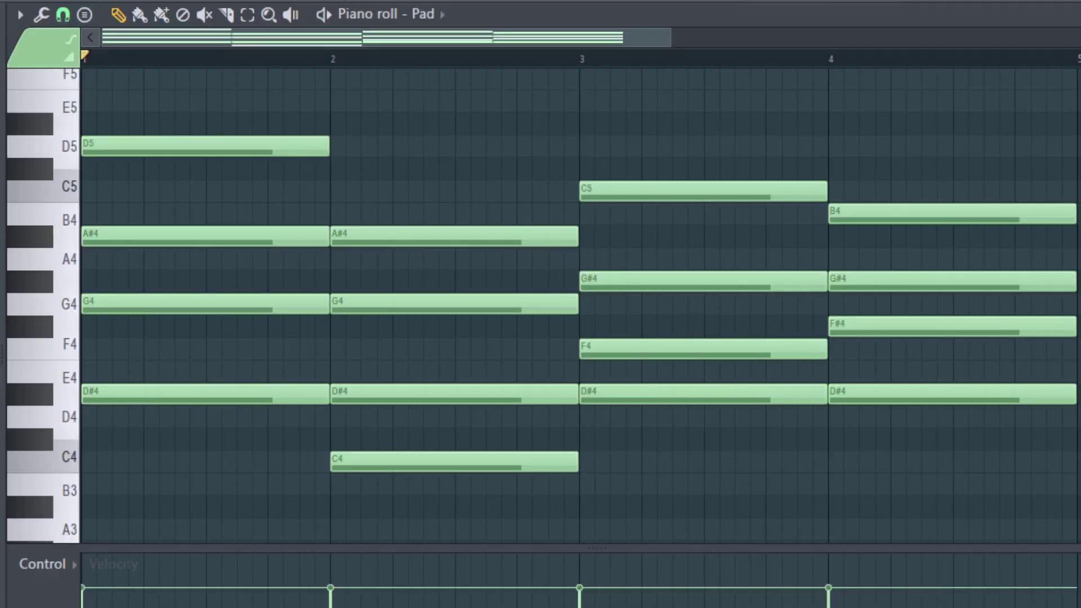
pyautogui.press('space')
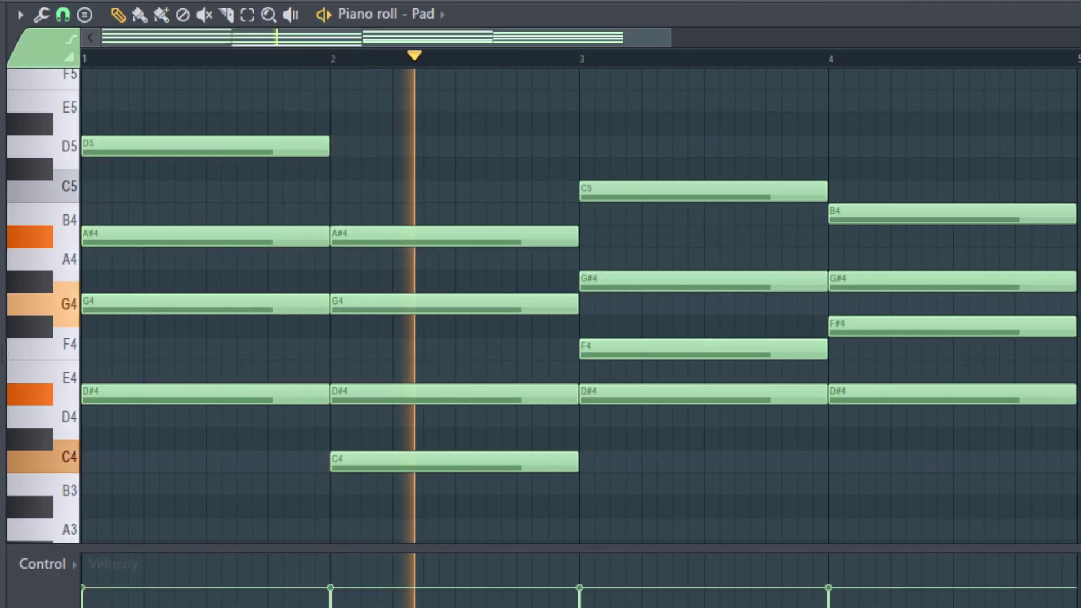
pyautogui.press('space')
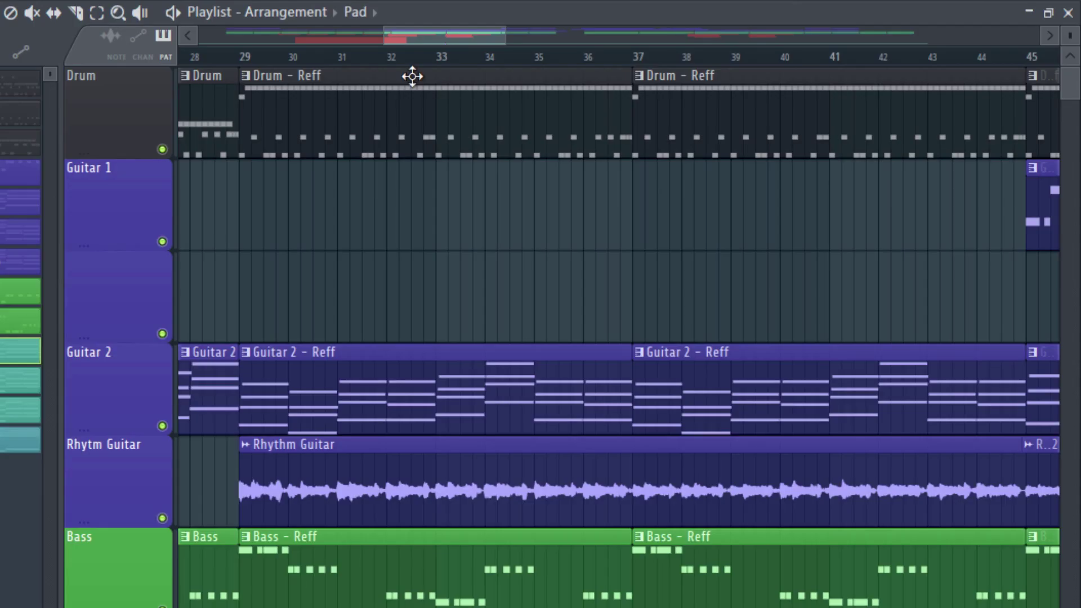
# - Solo the Rhytm Guitar track in the playlist, play it from bar 29, and unsolo it
pyautogui.rightClick(162, 517)
pyautogui.click(246, 58)
pyautogui.press('space')
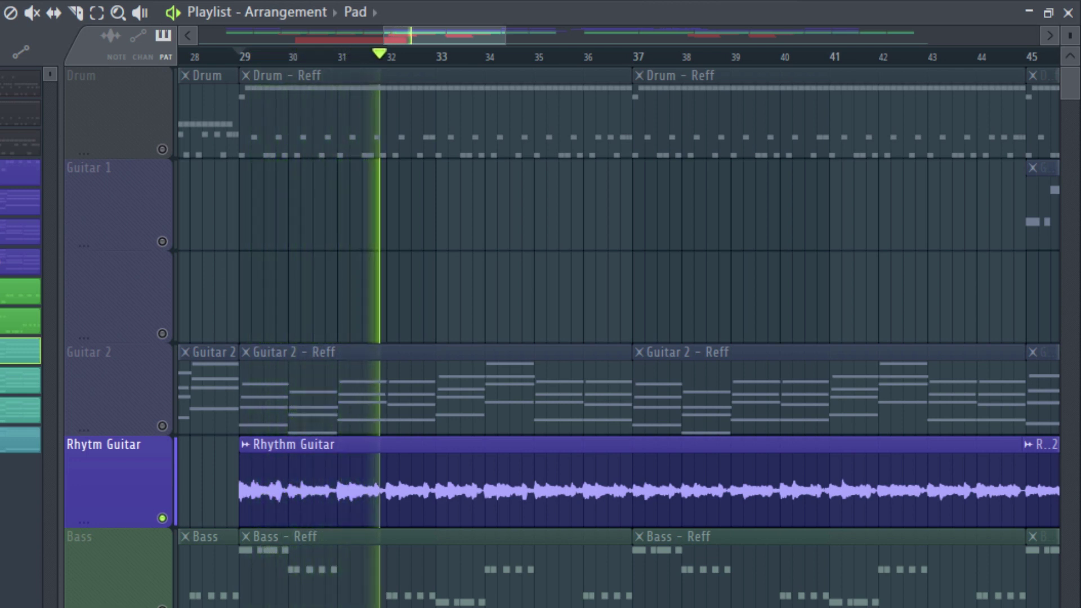
pyautogui.press('space')
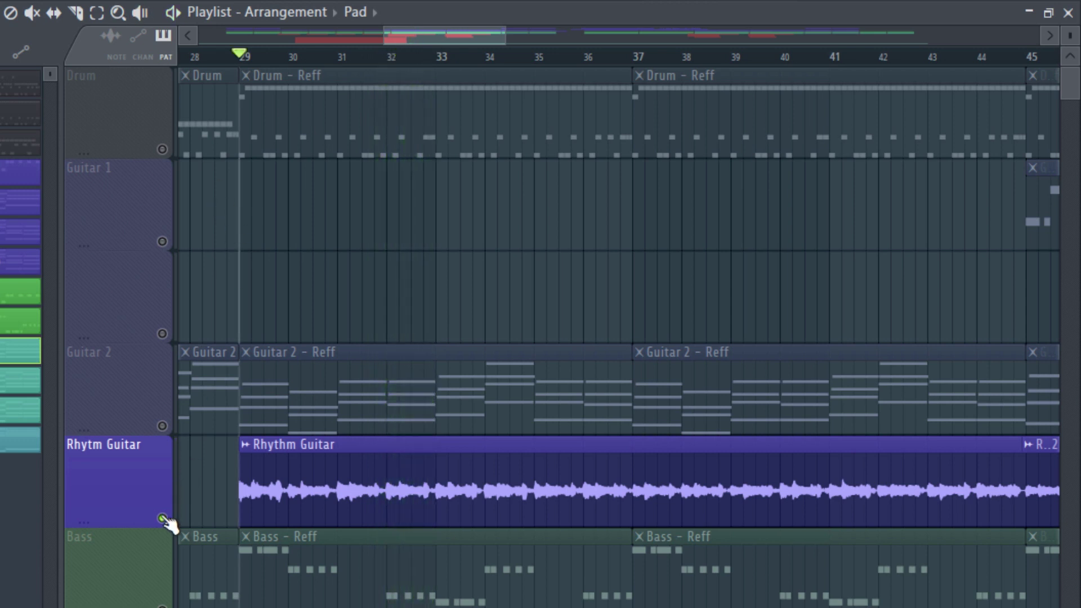
pyautogui.keyDown('ctrl'); pyautogui.click(162, 518); pyautogui.keyUp('ctrl')
pyautogui.hscroll(-1, 345, 39)
pyautogui.moveTo(346, 39); pyautogui.dragTo(208, 39)
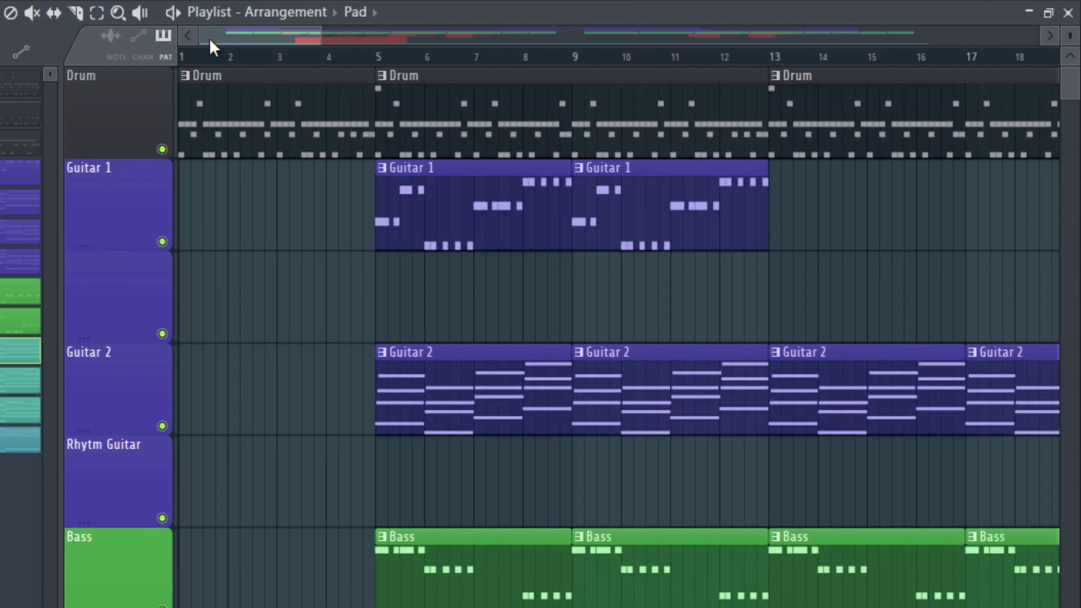